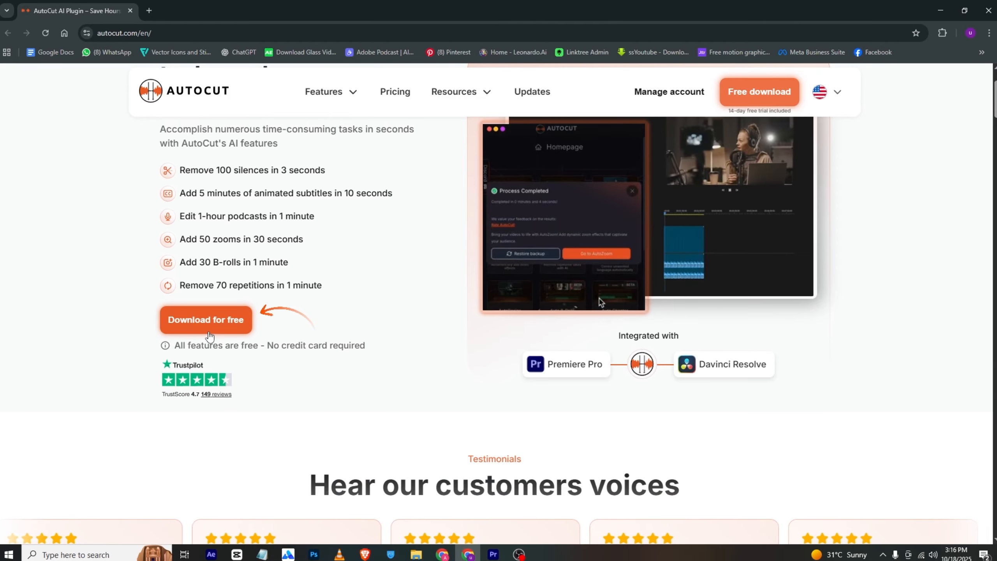
pyautogui.scroll(1, 242, 333)
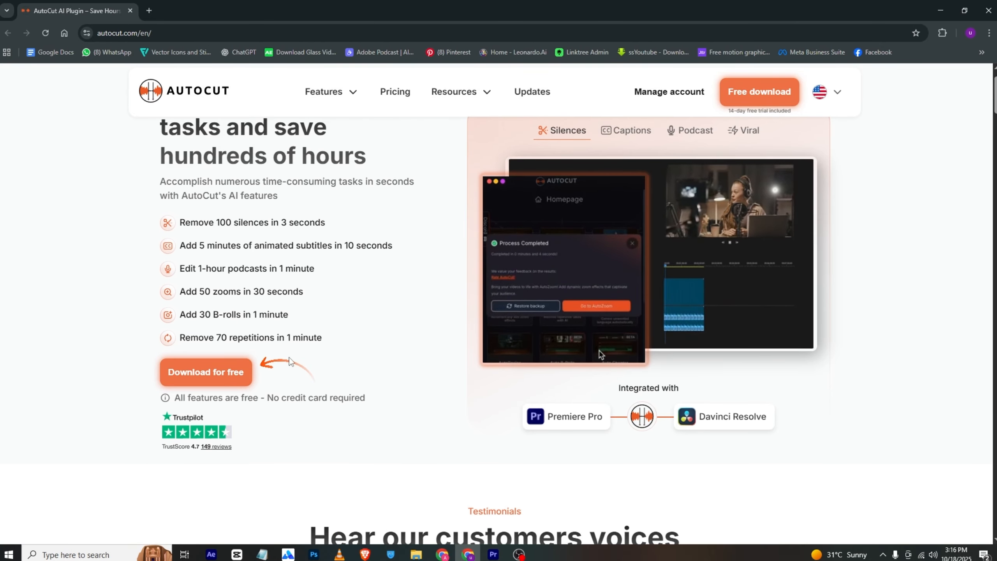
pyautogui.scroll(-1, 289, 357)
pyautogui.scroll(2, 289, 357)
pyautogui.scroll(-3, 263, 310)
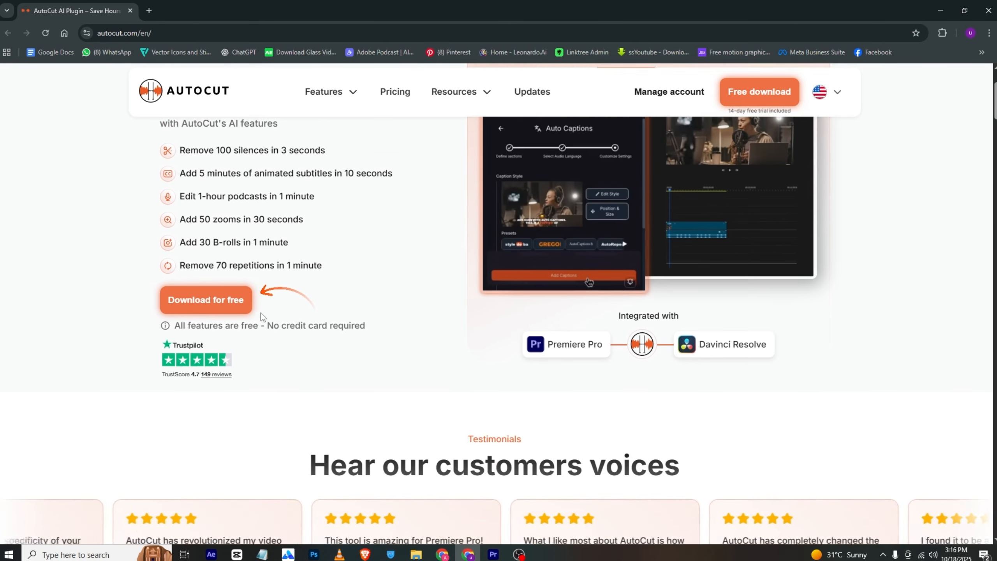
pyautogui.scroll(2, 265, 316)
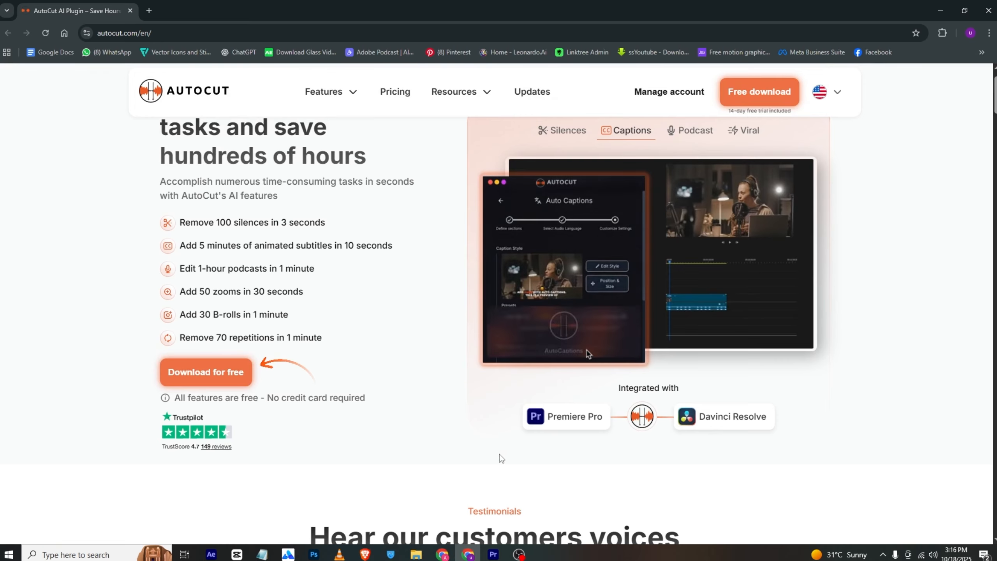
# Switch to Premiere Pro and open the AutoCut extension
pyautogui.click(493, 554)
pyautogui.click(156, 185)
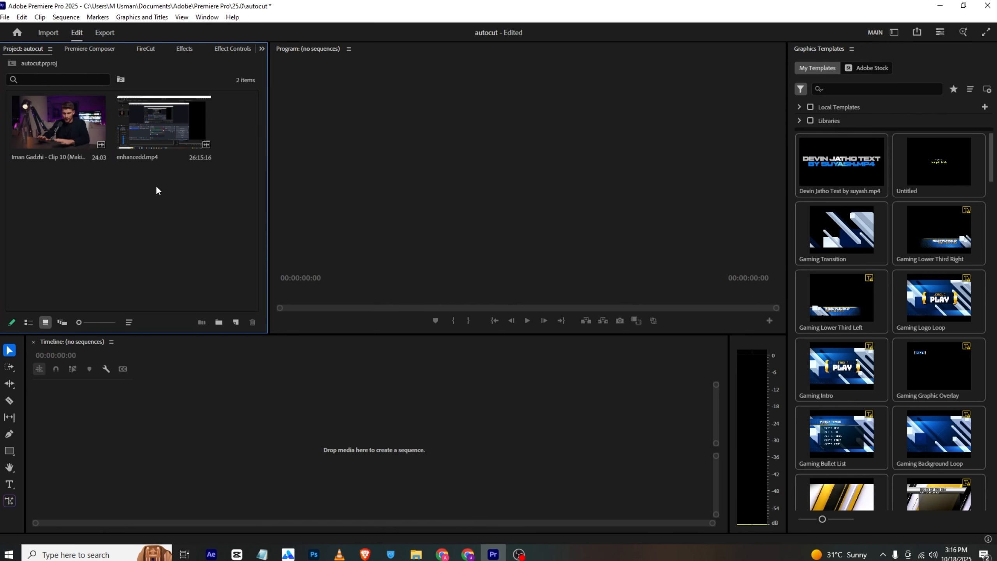
pyautogui.click(232, 16)
pyautogui.moveTo(207, 17)
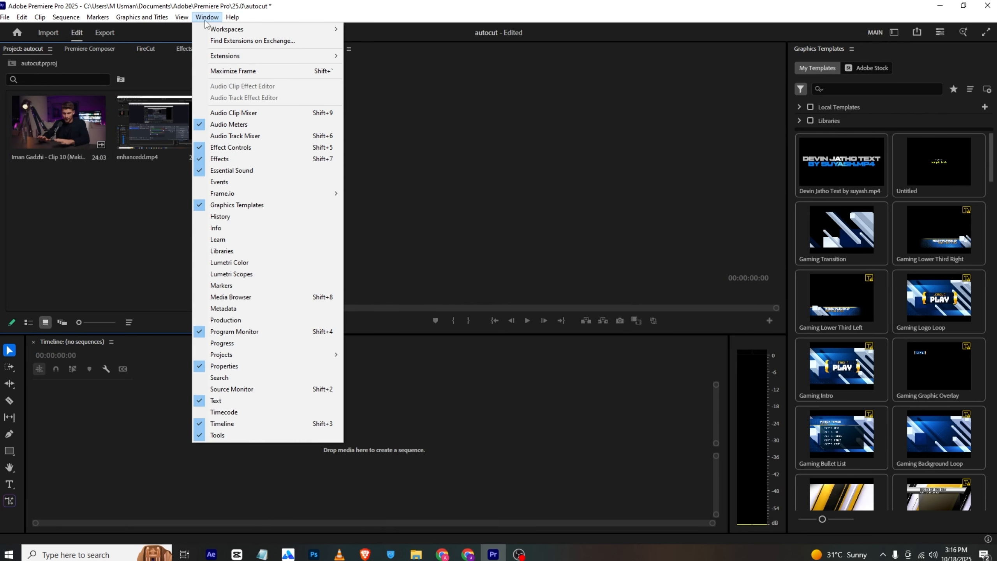
pyautogui.moveTo(298, 55)
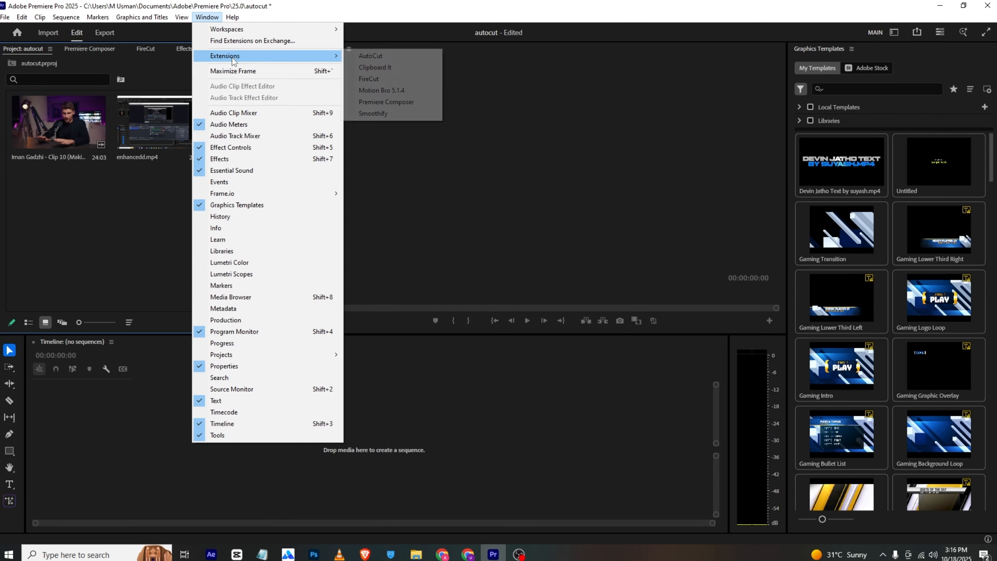
pyautogui.click(394, 58)
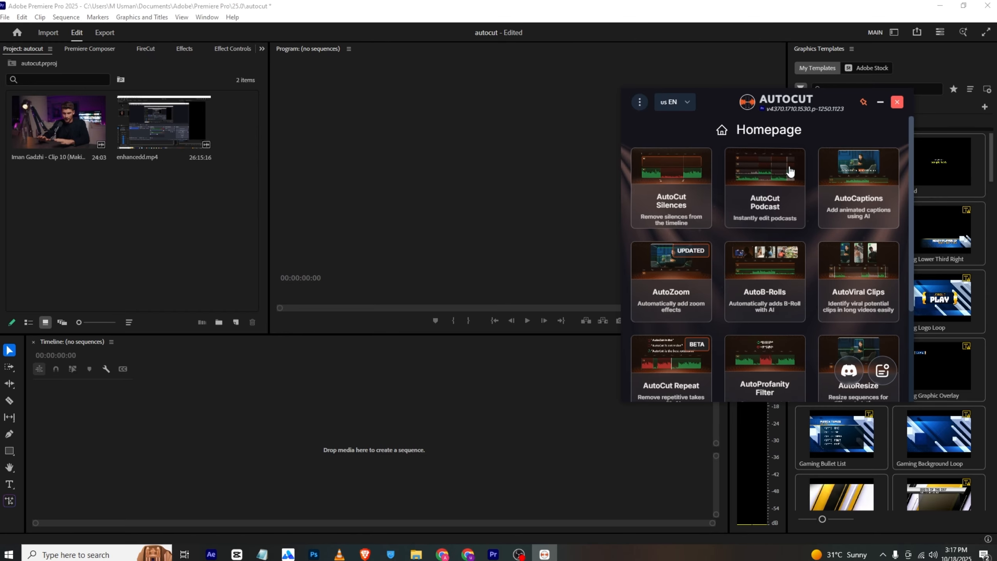
# Look through the AI editing tools offered on the AutoCut homepage
pyautogui.scroll(-1, 791, 173)
pyautogui.scroll(1, 796, 176)
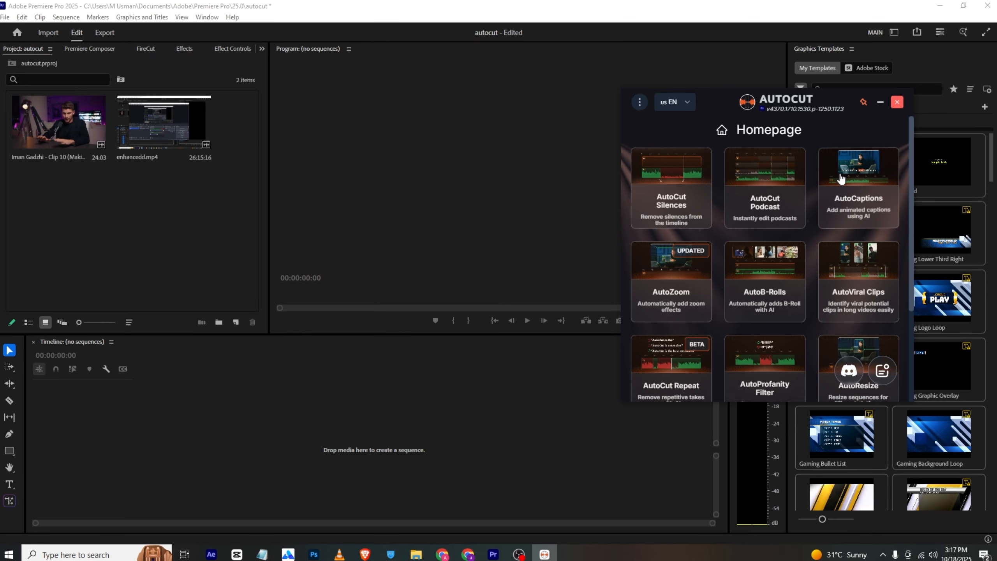
pyautogui.scroll(-6, 825, 182)
pyautogui.scroll(-2, 781, 196)
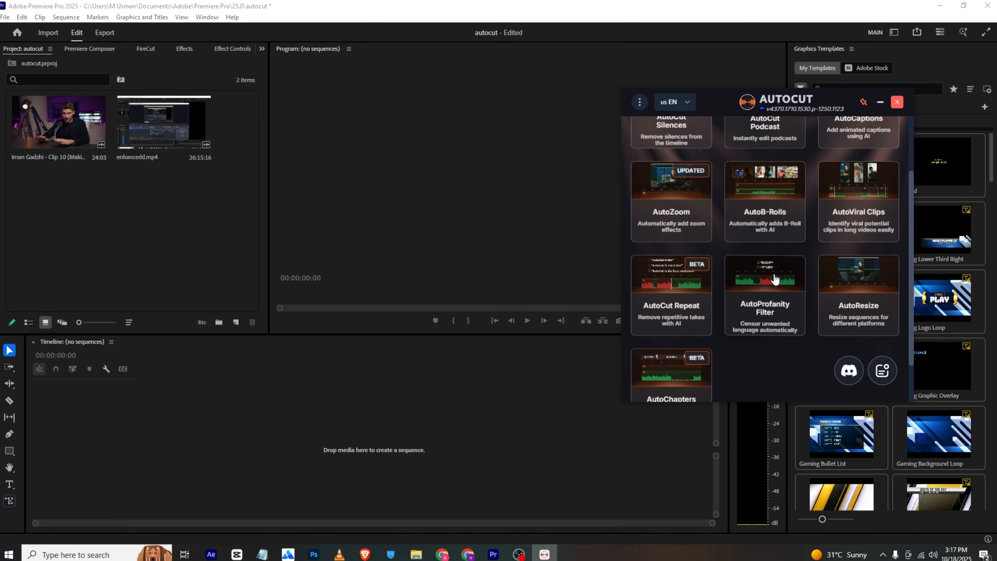
pyautogui.scroll(1, 784, 283)
pyautogui.scroll(-1, 797, 279)
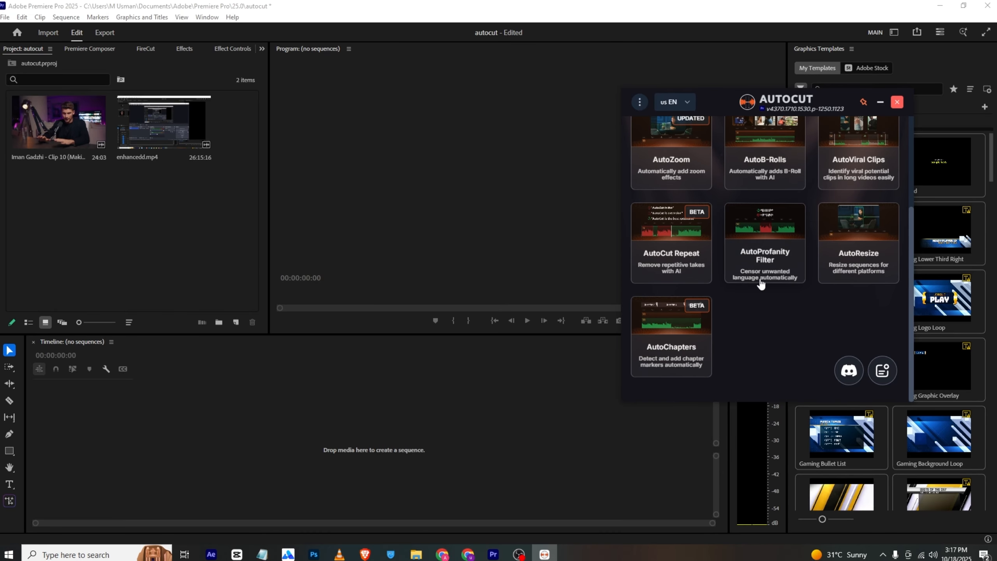
pyautogui.scroll(1, 777, 273)
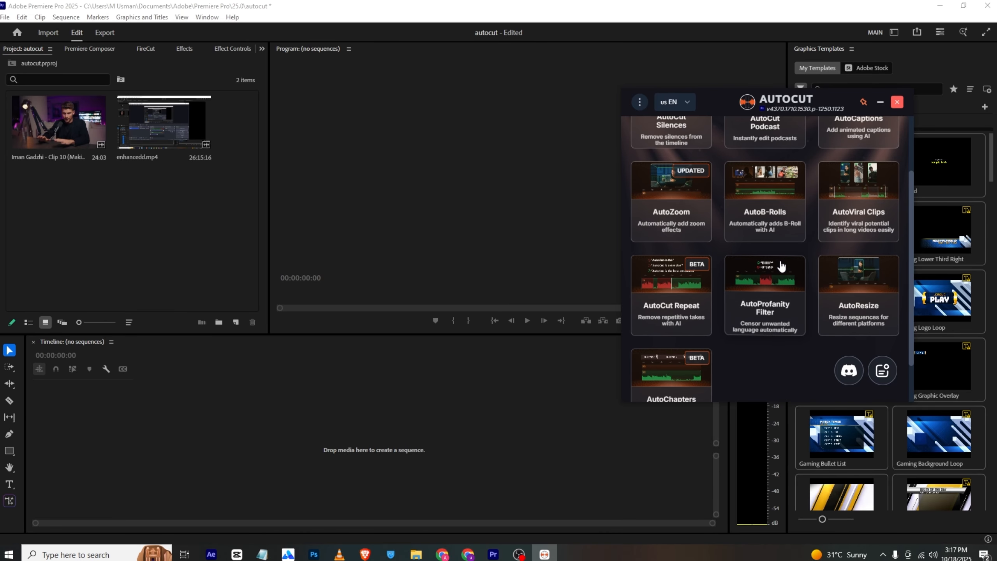
pyautogui.scroll(-1, 825, 275)
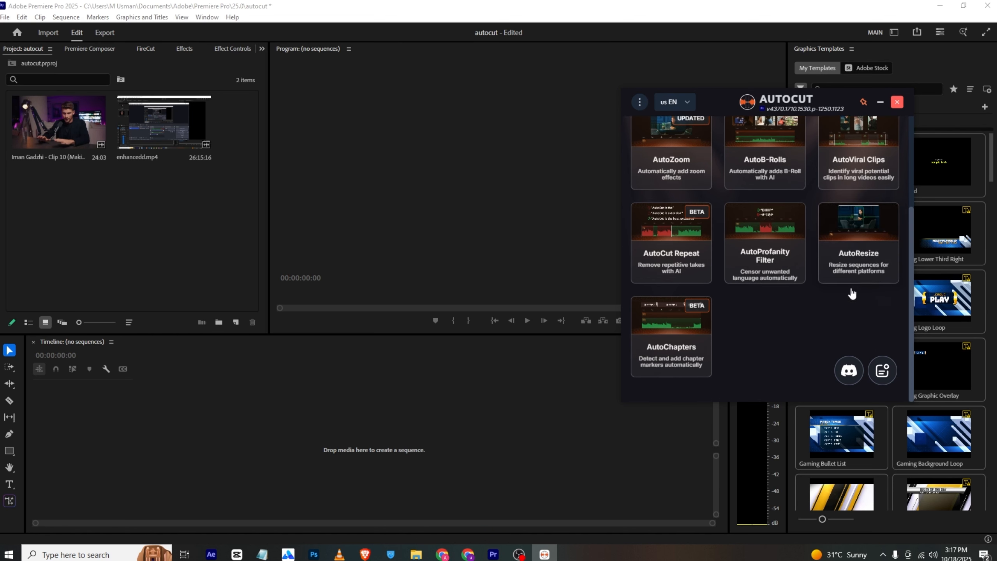
pyautogui.scroll(3, 678, 324)
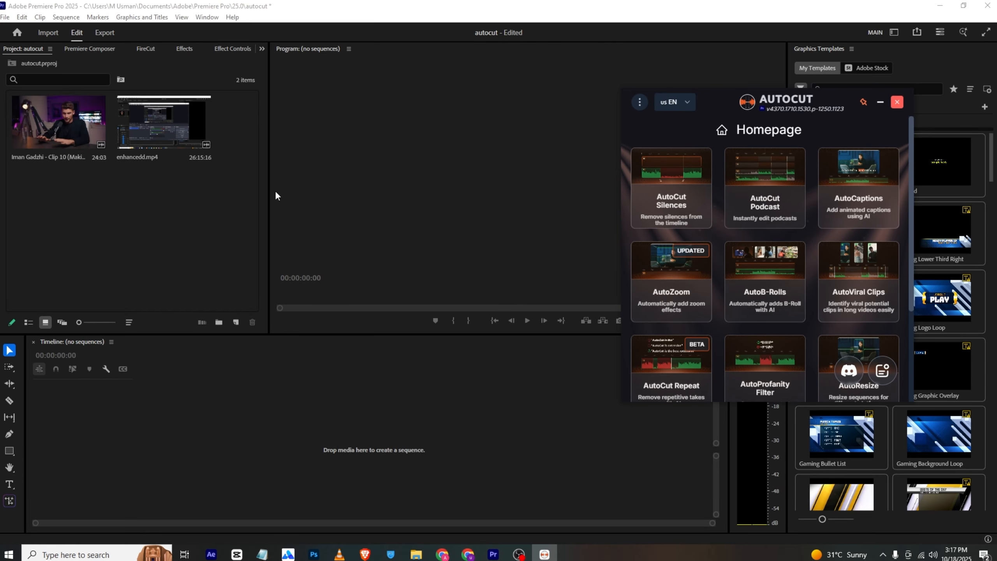
# Create a sequence from enhancedd.mp4 and define its entire timeline as the section for AutoCut Silences
pyautogui.moveTo(173, 115); pyautogui.dragTo(139, 452)
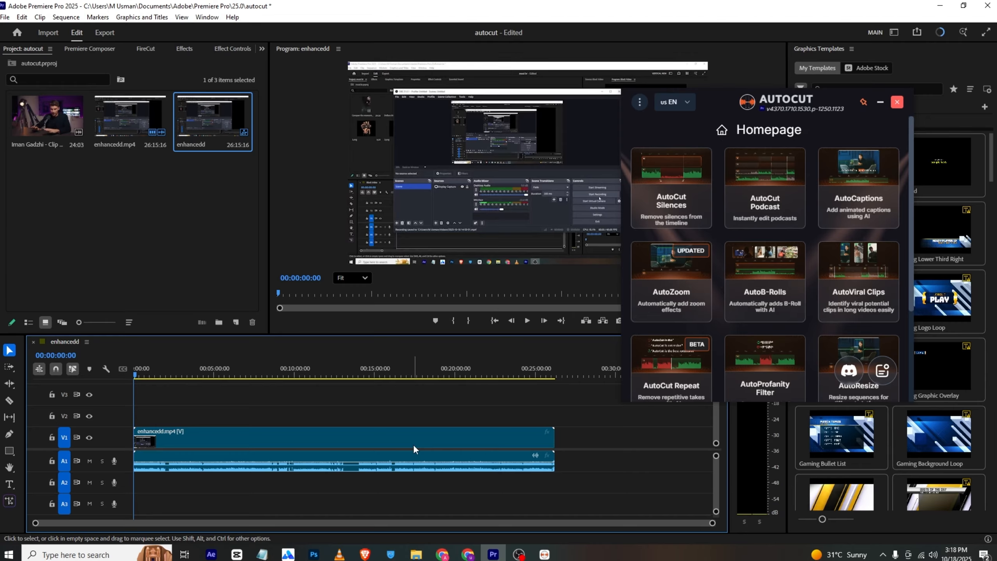
pyautogui.click(369, 444)
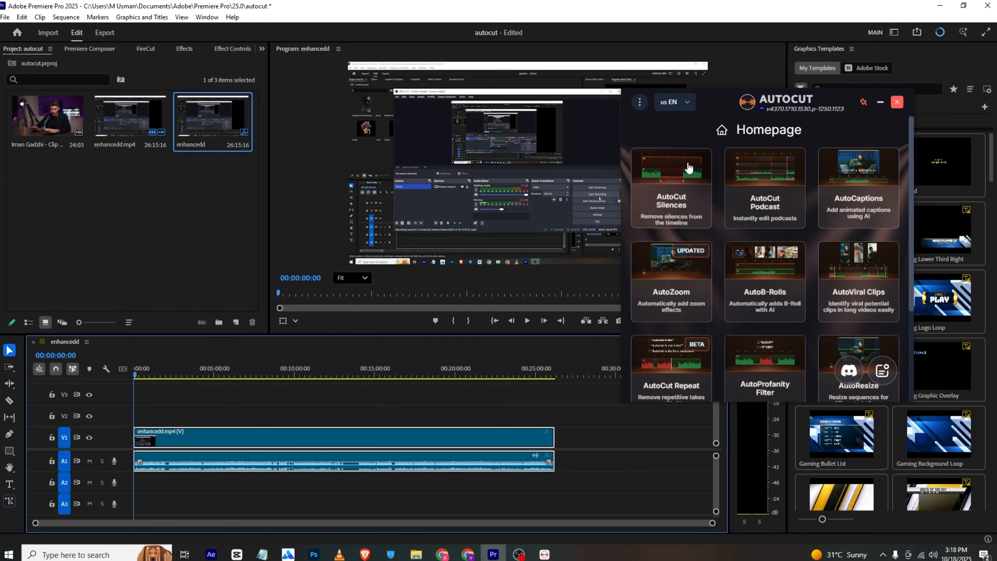
pyautogui.click(688, 168)
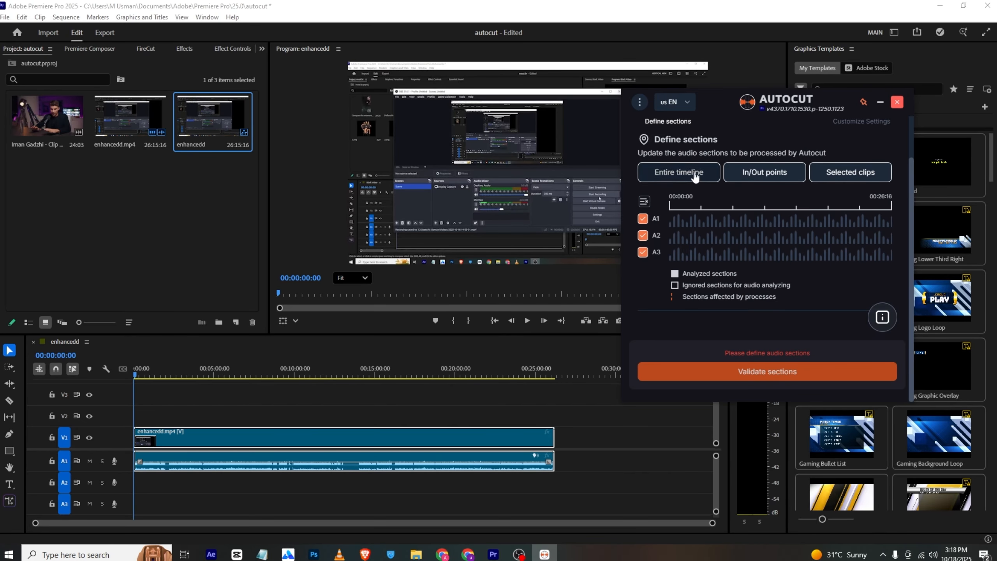
pyautogui.click(691, 181)
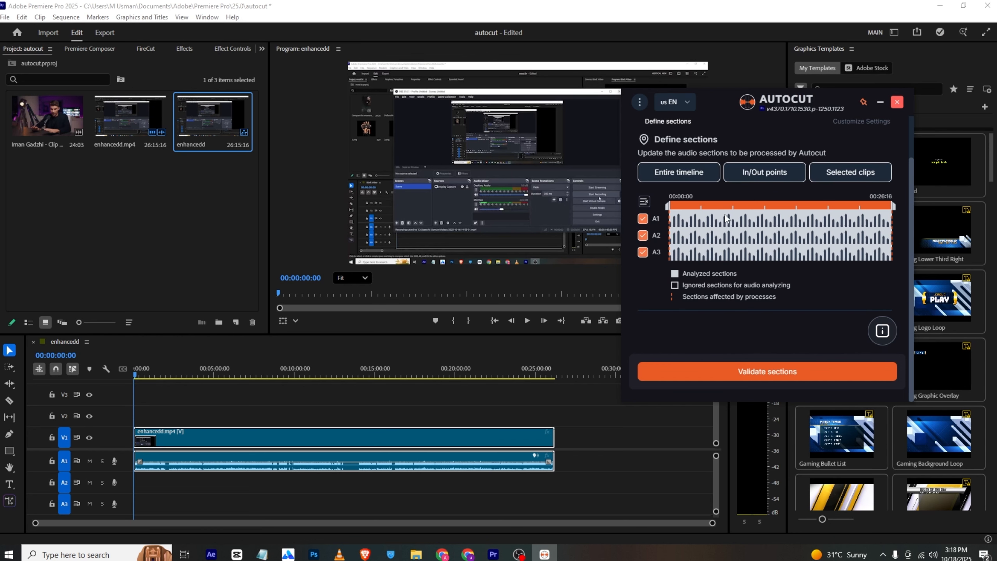
pyautogui.click(744, 365)
# Set the noise threshold for silence detection to -22 dB
pyautogui.scroll(-3, 751, 253)
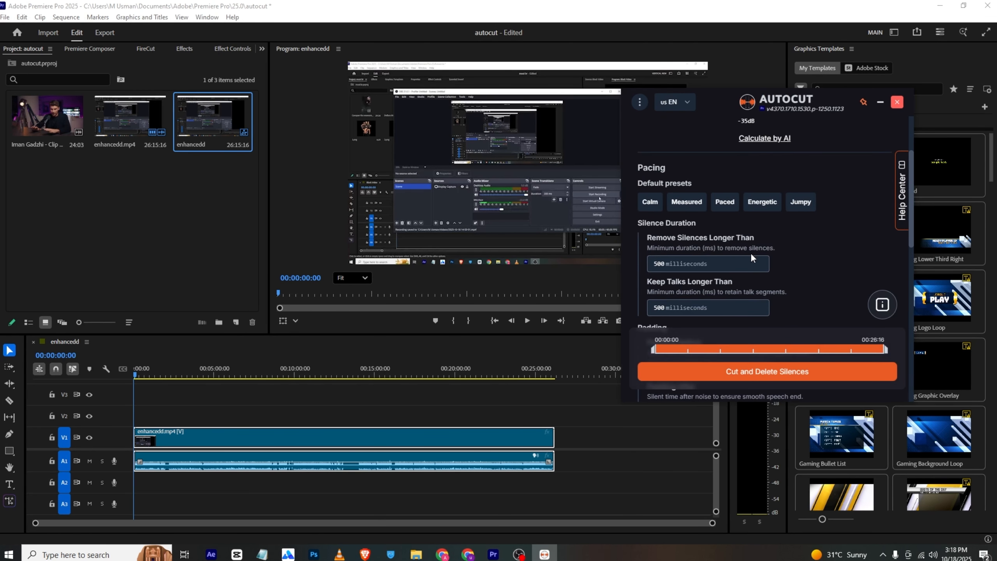
pyautogui.scroll(4, 726, 238)
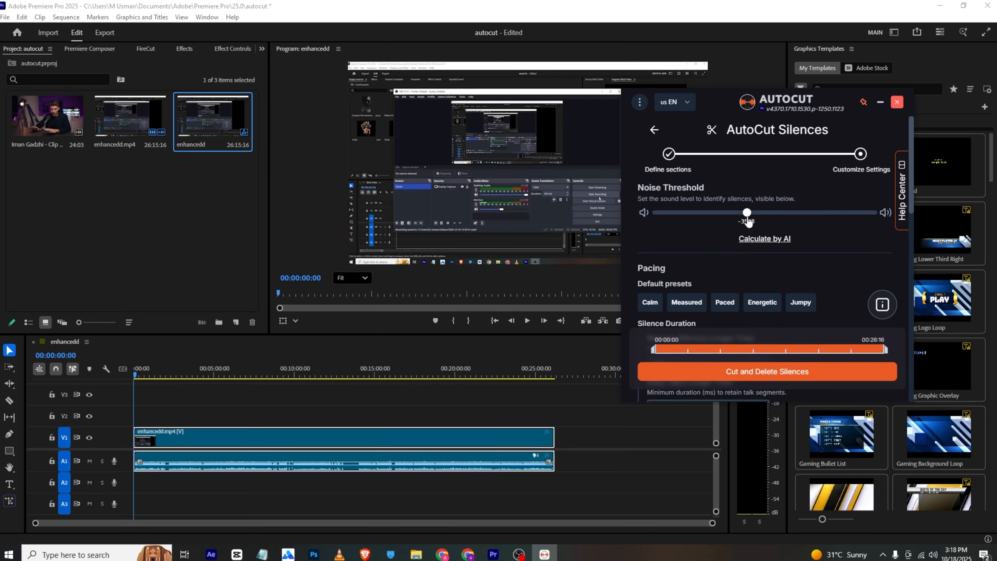
pyautogui.moveTo(749, 216); pyautogui.dragTo(793, 215)
pyautogui.scroll(-3, 712, 241)
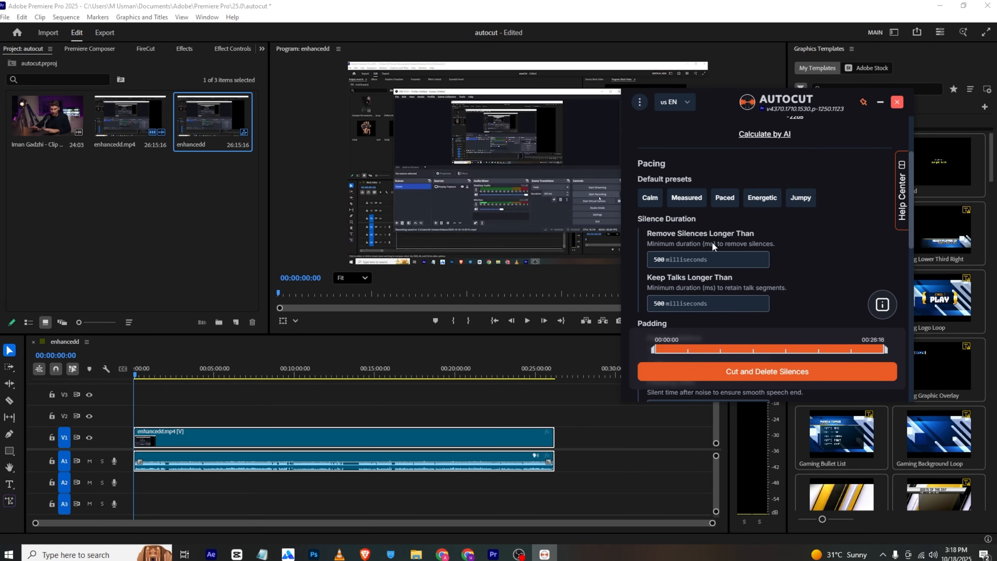
# Review the remaining pacing and silence settings, and cut and delete the silences from the sequence
pyautogui.scroll(-2, 685, 169)
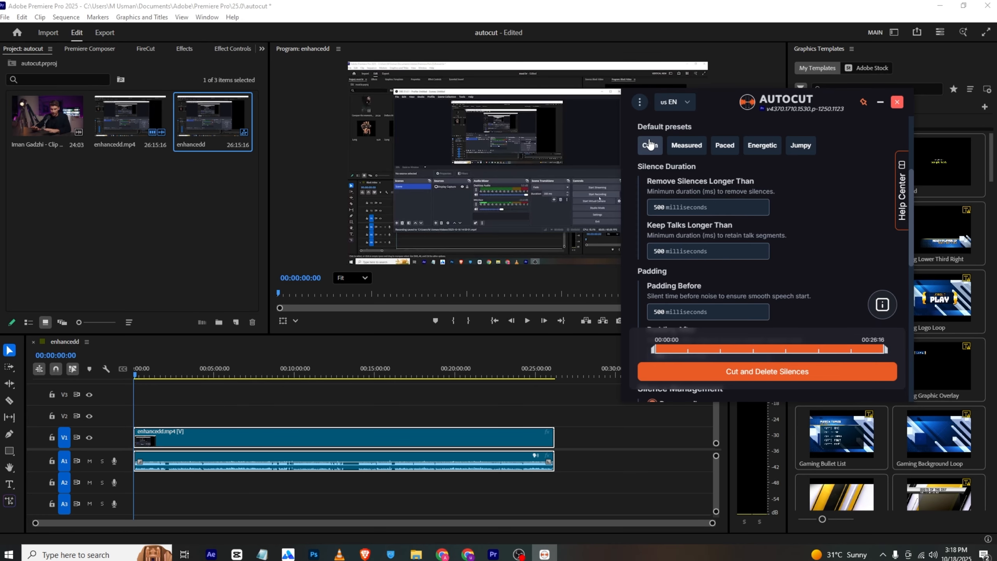
pyautogui.scroll(-6, 813, 190)
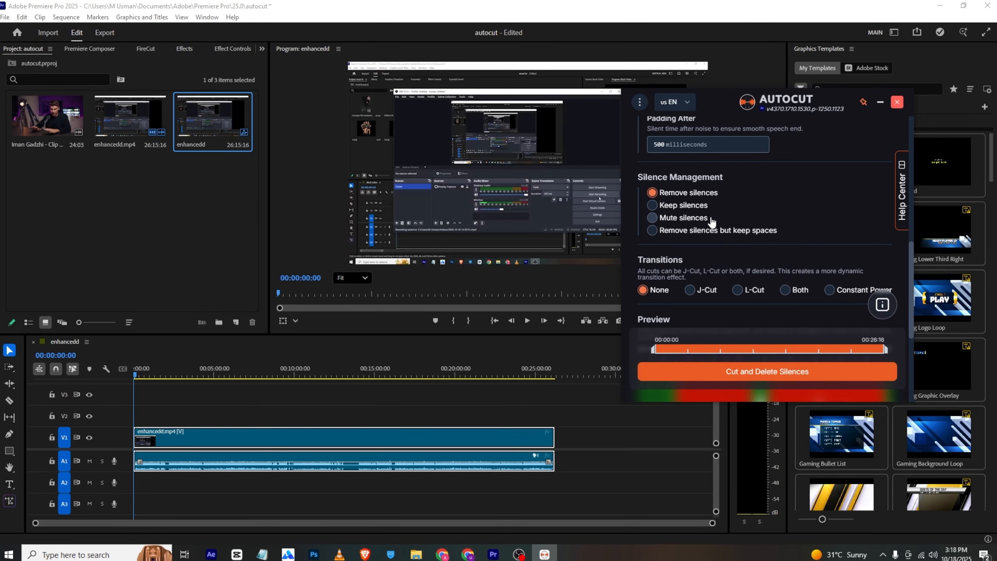
pyautogui.scroll(-2, 765, 208)
pyautogui.scroll(-5, 793, 202)
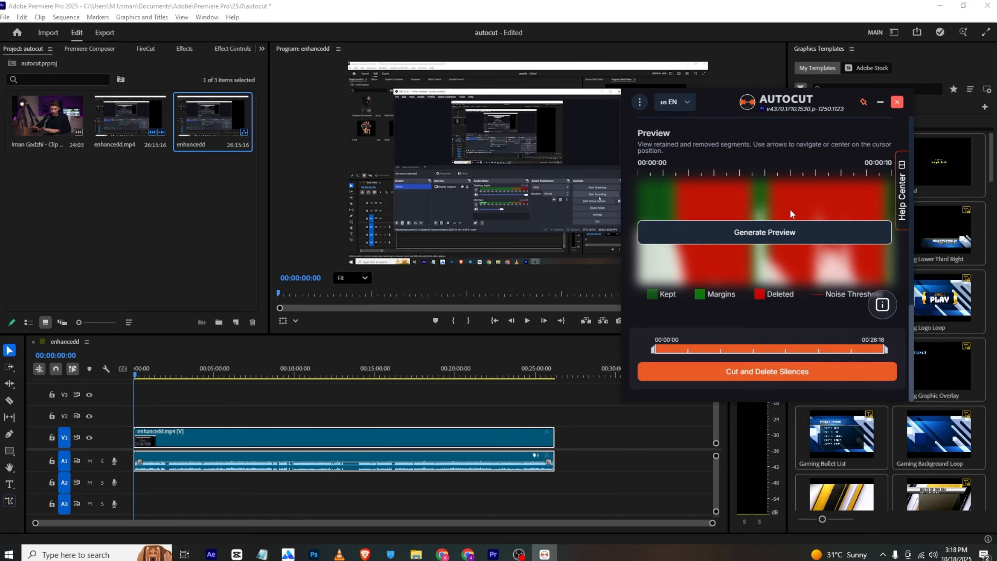
pyautogui.click(798, 378)
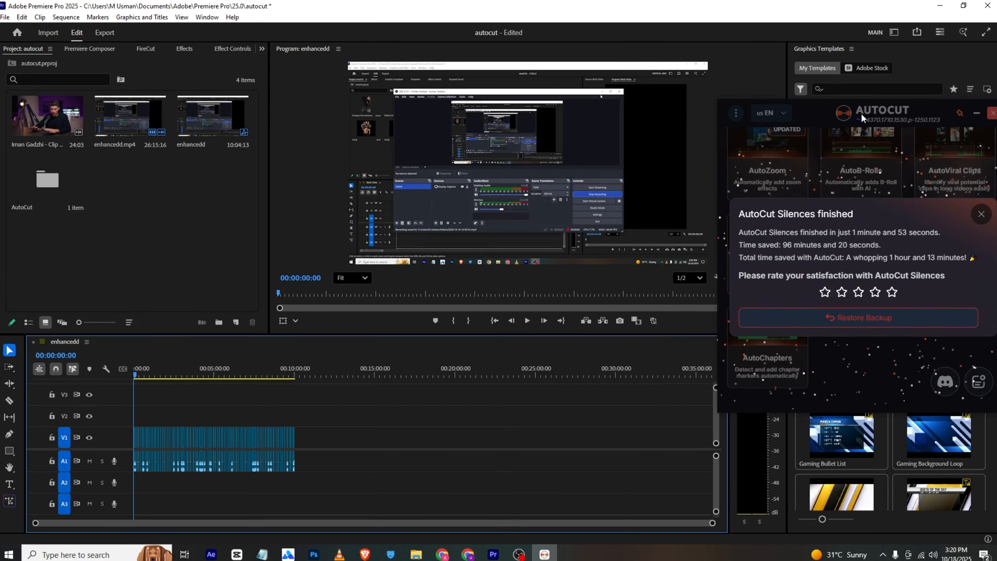
pyautogui.moveTo(861, 113); pyautogui.dragTo(811, 83)
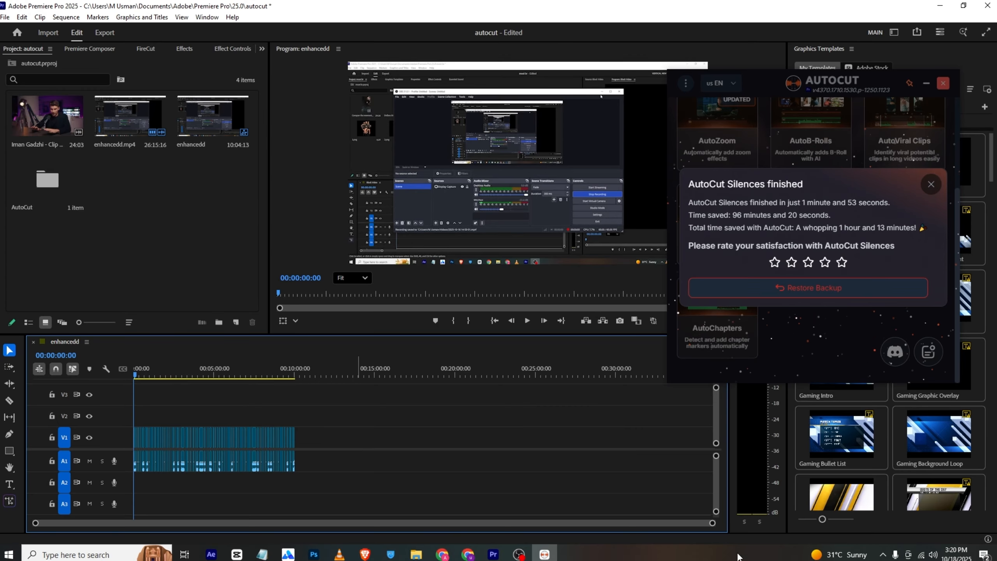
pyautogui.moveTo(712, 523); pyautogui.dragTo(520, 536)
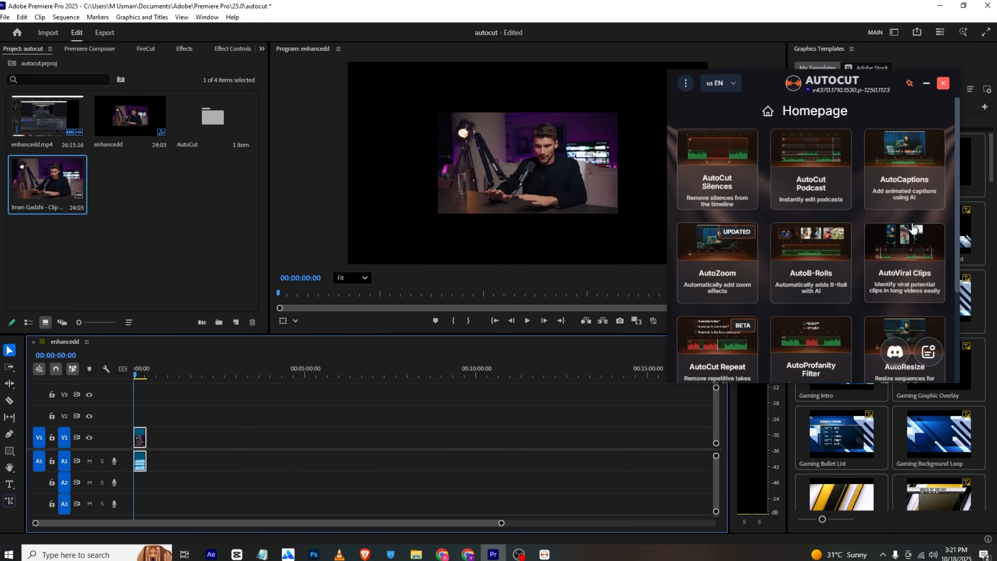
# Scale the interview clip on the timeline to 202 so it fills the frame
pyautogui.click(211, 48)
pyautogui.moveTo(104, 114); pyautogui.dragTo(168, 190)
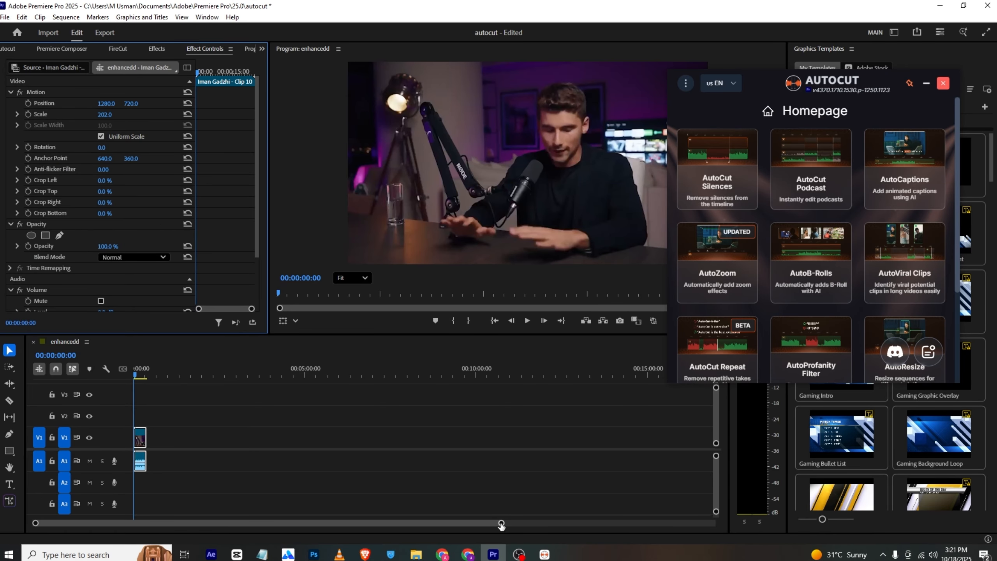
pyautogui.moveTo(501, 524); pyautogui.dragTo(348, 525)
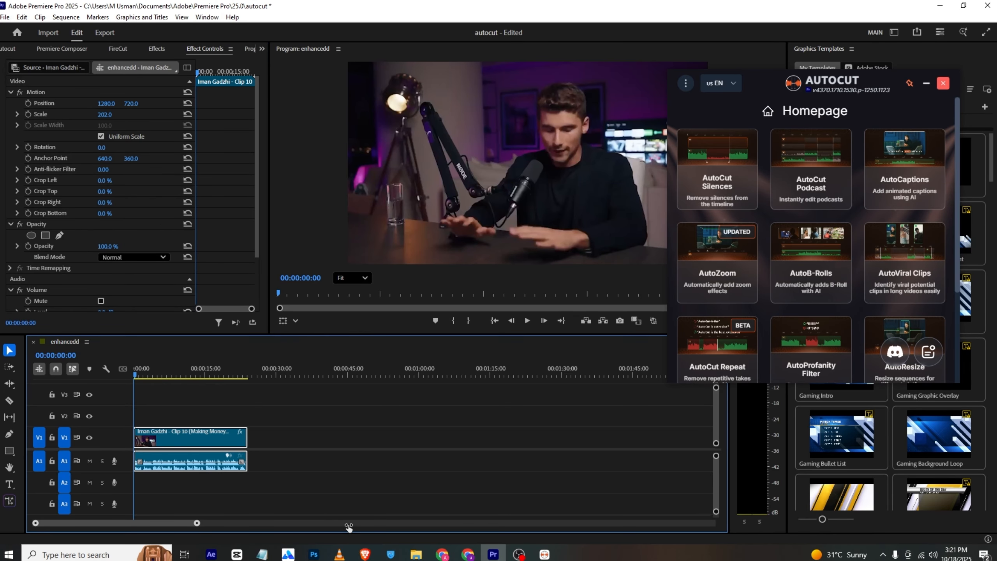
# Start AutoCaptions on the entire timeline with English - United States as the audio language
pyautogui.click(890, 147)
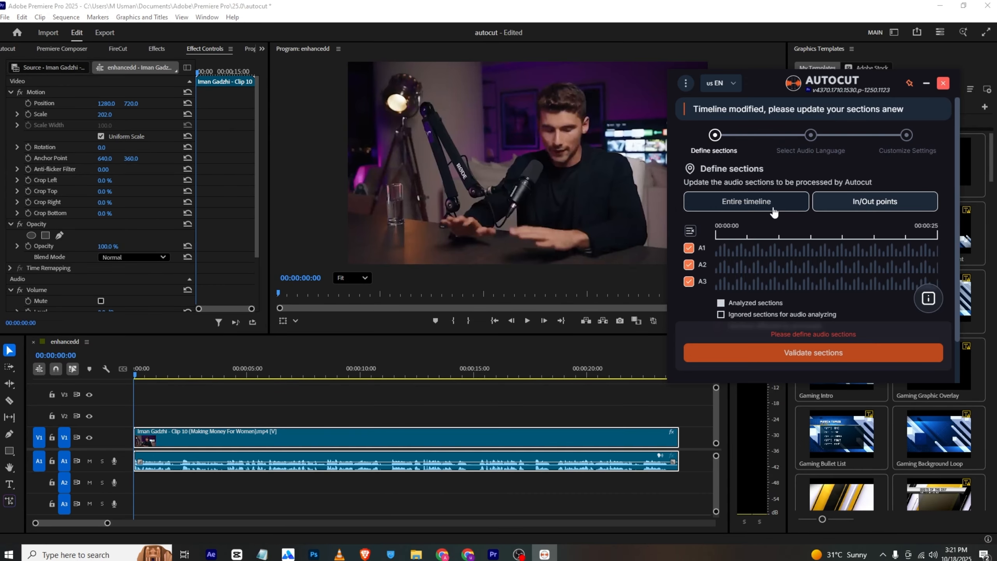
pyautogui.click(810, 349)
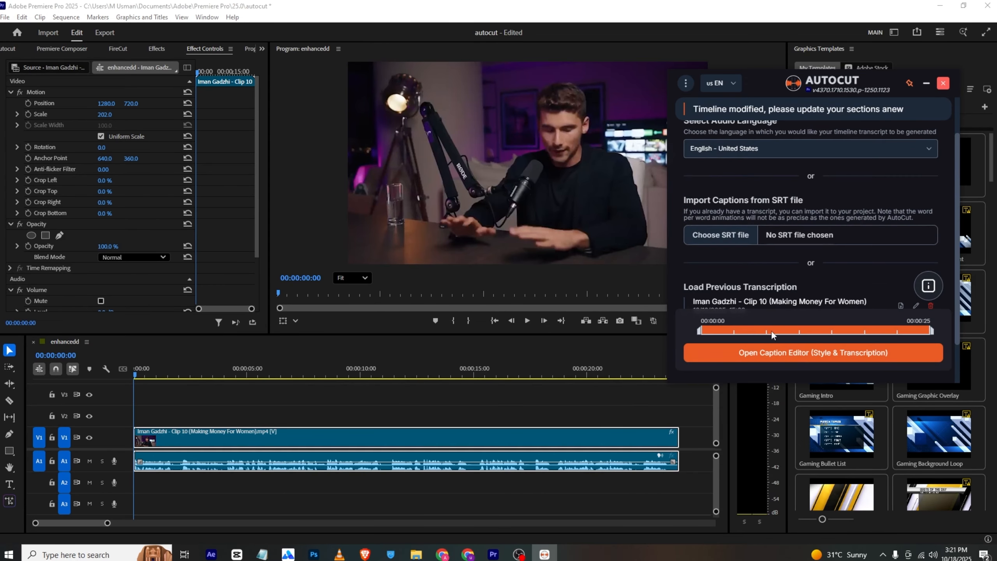
pyautogui.scroll(2, 739, 183)
pyautogui.click(760, 198)
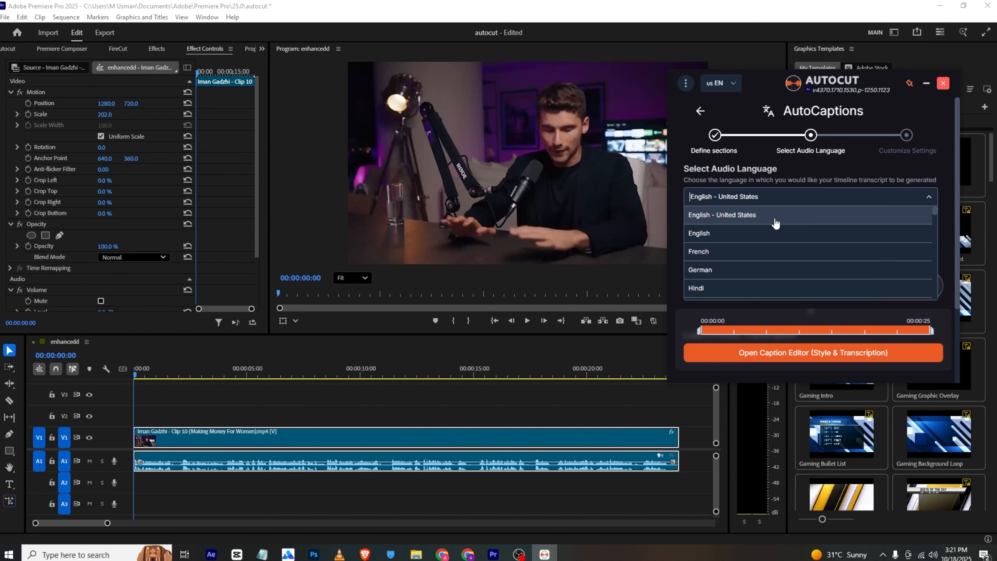
pyautogui.click(765, 214)
# Open the caption editor for style and transcription, and look over the caption presets and the transcript
pyautogui.scroll(-3, 790, 208)
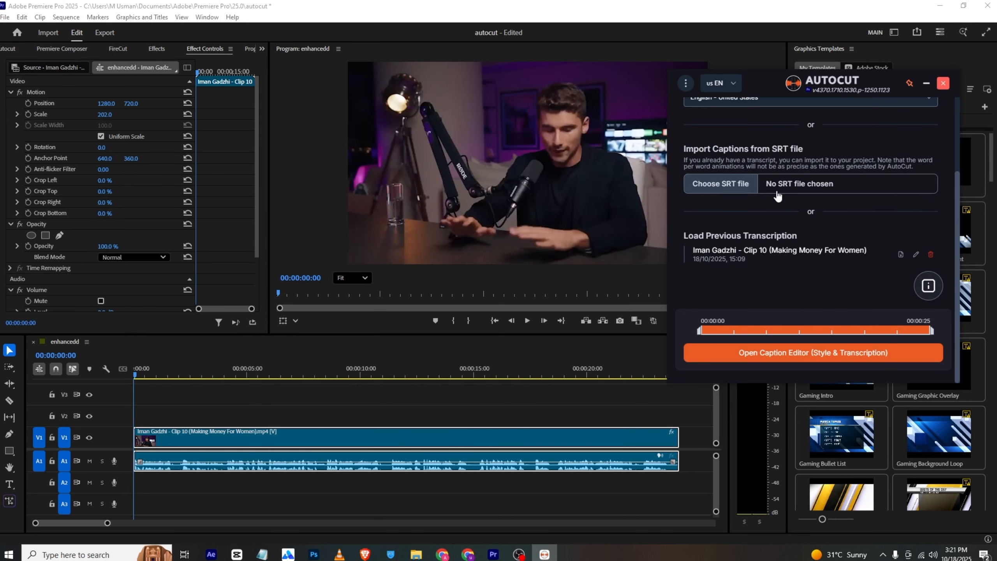
pyautogui.click(763, 346)
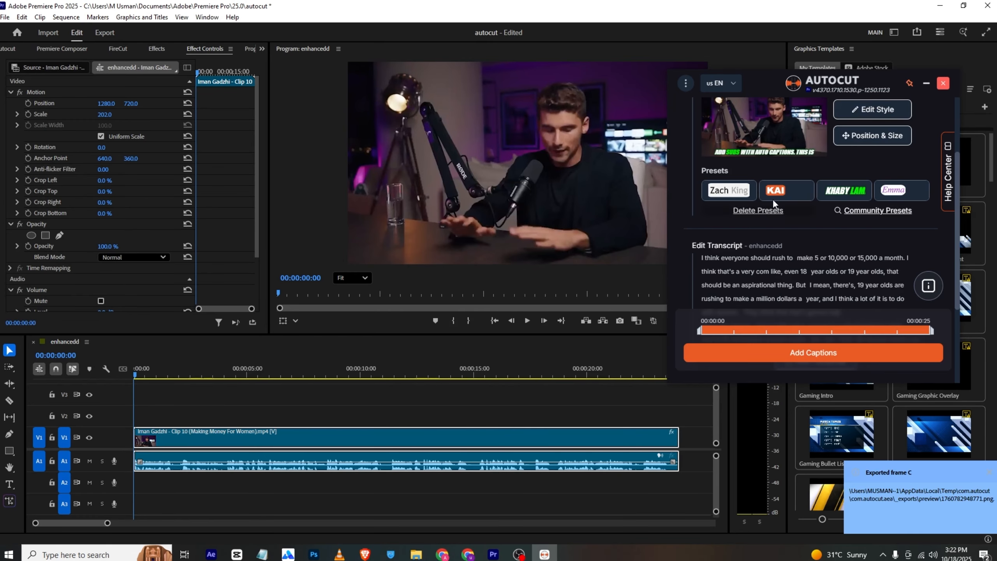
pyautogui.scroll(3, 758, 185)
pyautogui.scroll(-2, 781, 197)
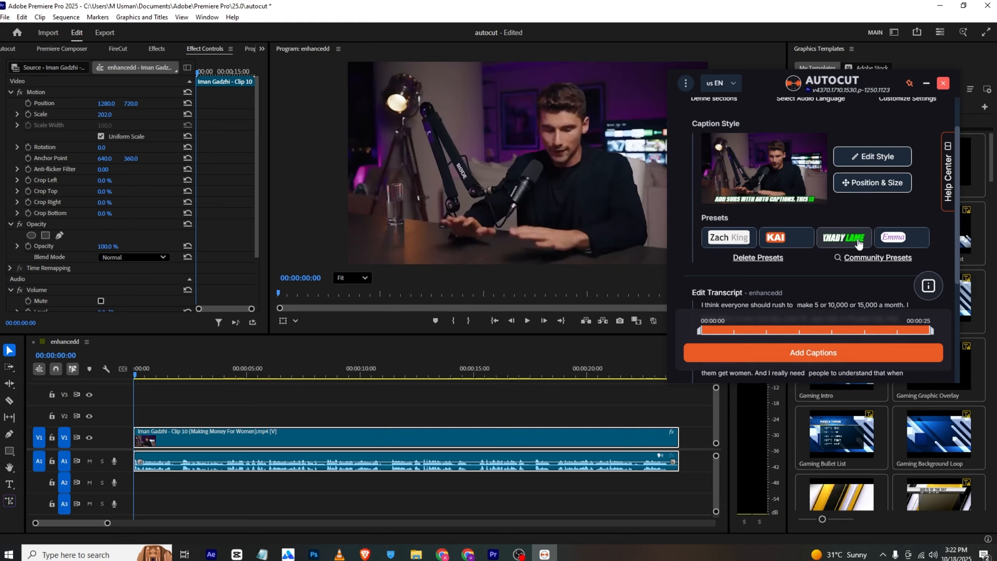
pyautogui.scroll(-4, 824, 234)
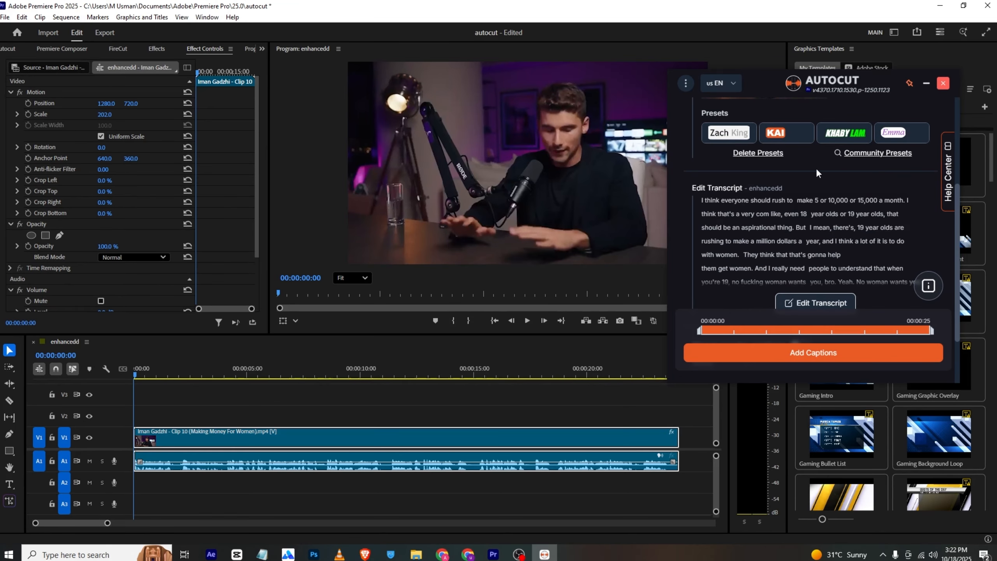
# Add the captions to the timeline, dismiss the AutoCaptions report and play the opening seconds to check them
pyautogui.scroll(-3, 826, 122)
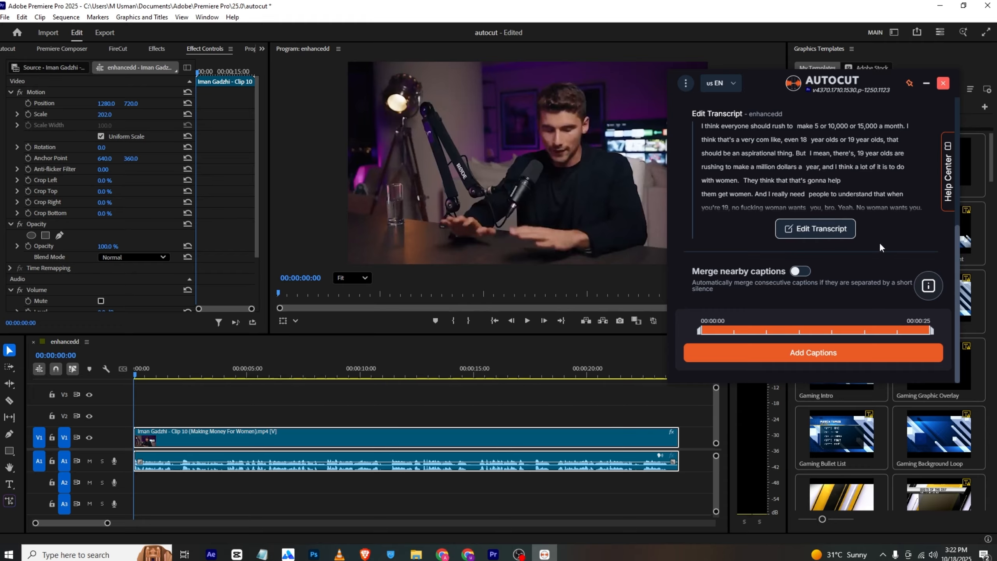
pyautogui.click(804, 357)
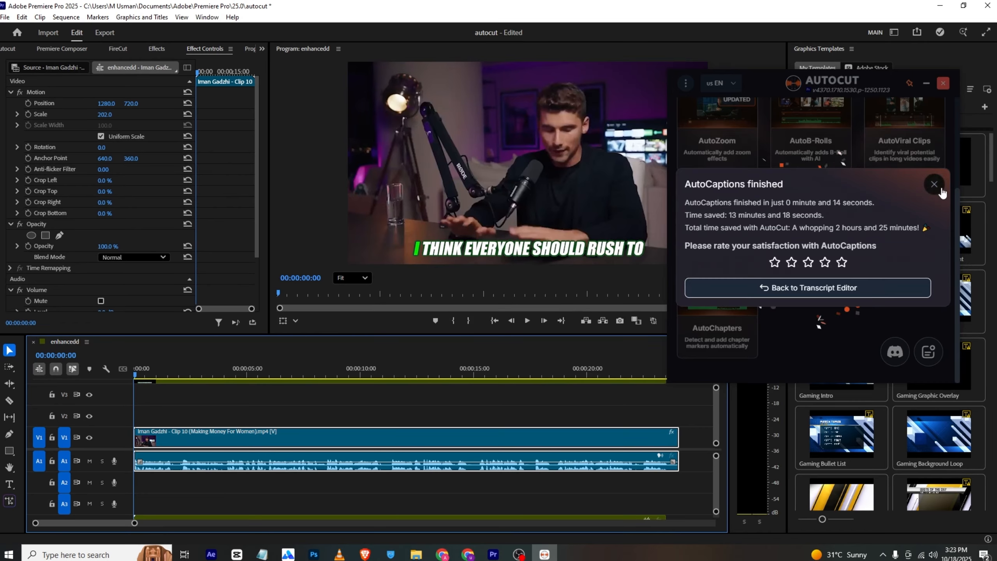
pyautogui.click(936, 187)
pyautogui.click(528, 321)
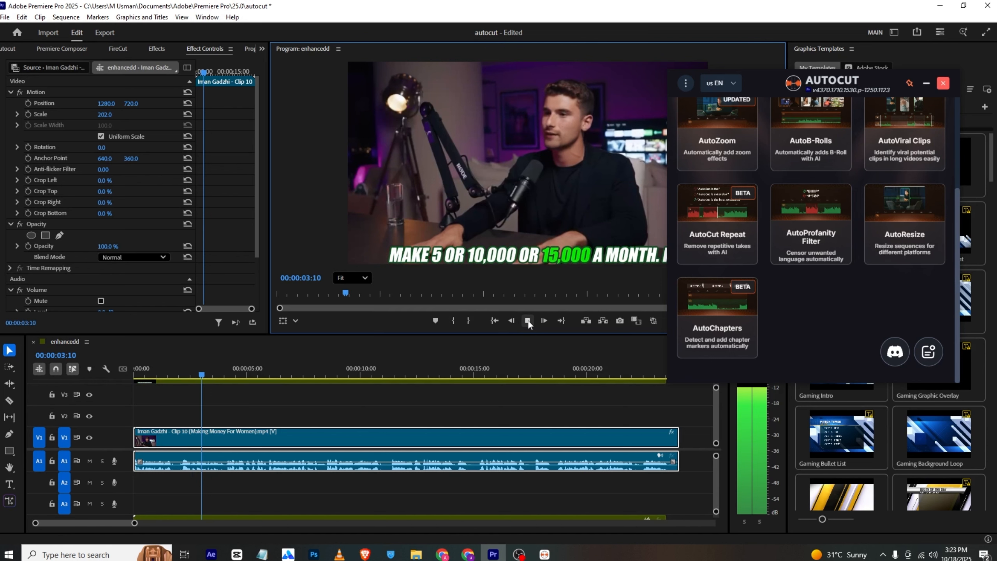
pyautogui.click(528, 321)
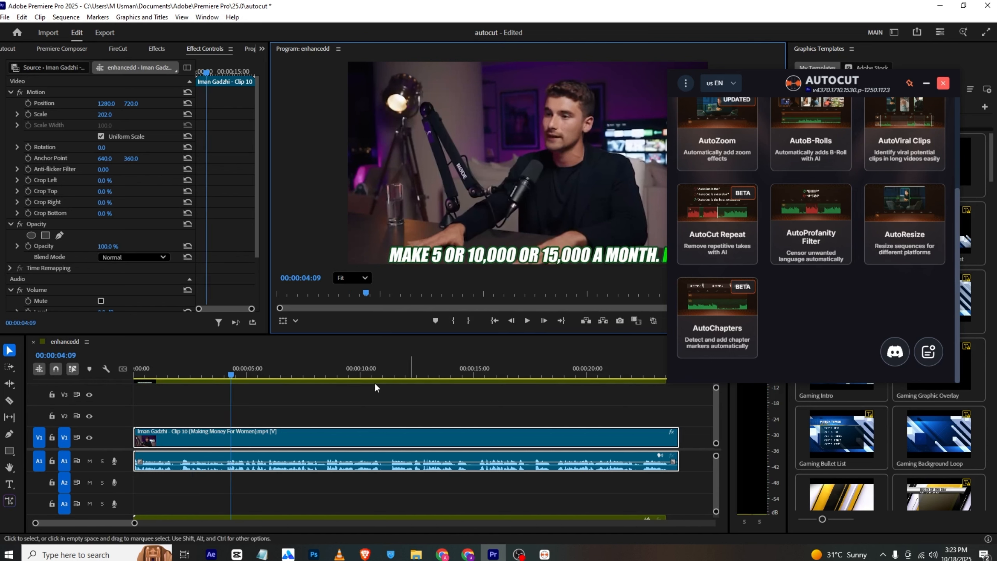
# Open the nested captions sequence and scrub through its caption graphics before returning to the enhancedd sequence
pyautogui.press('f')
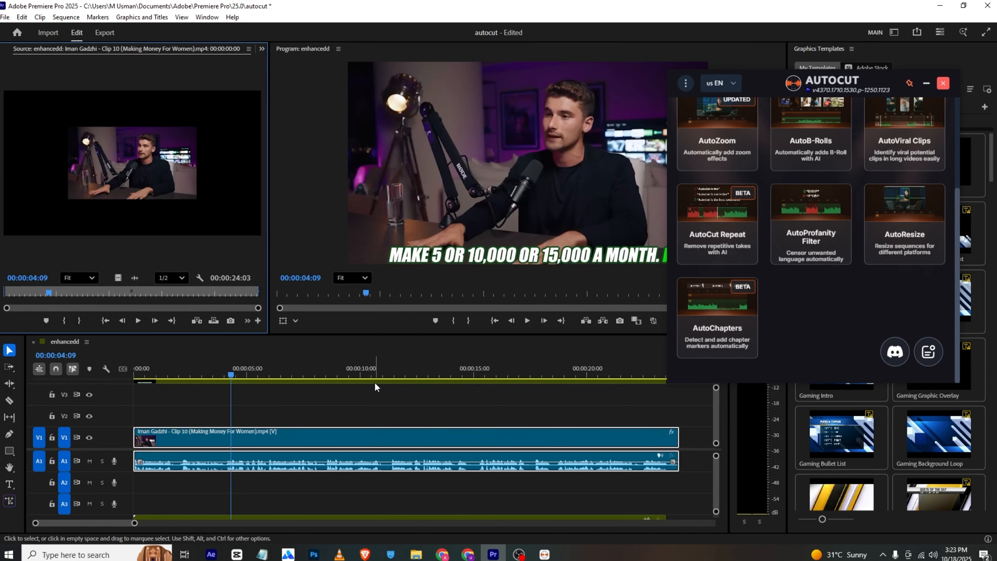
pyautogui.moveTo(716, 390); pyautogui.dragTo(717, 388)
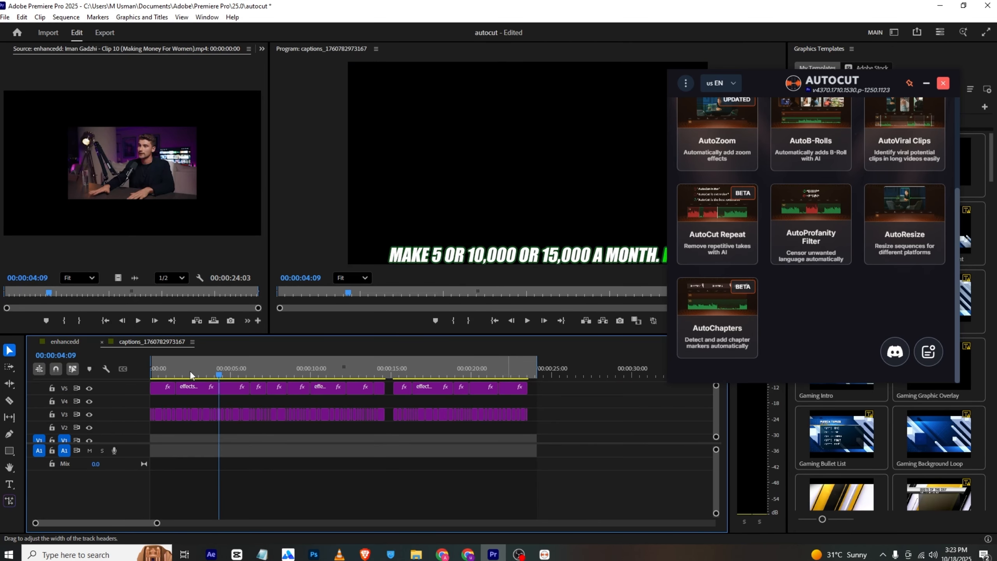
pyautogui.moveTo(190, 371); pyautogui.dragTo(148, 388)
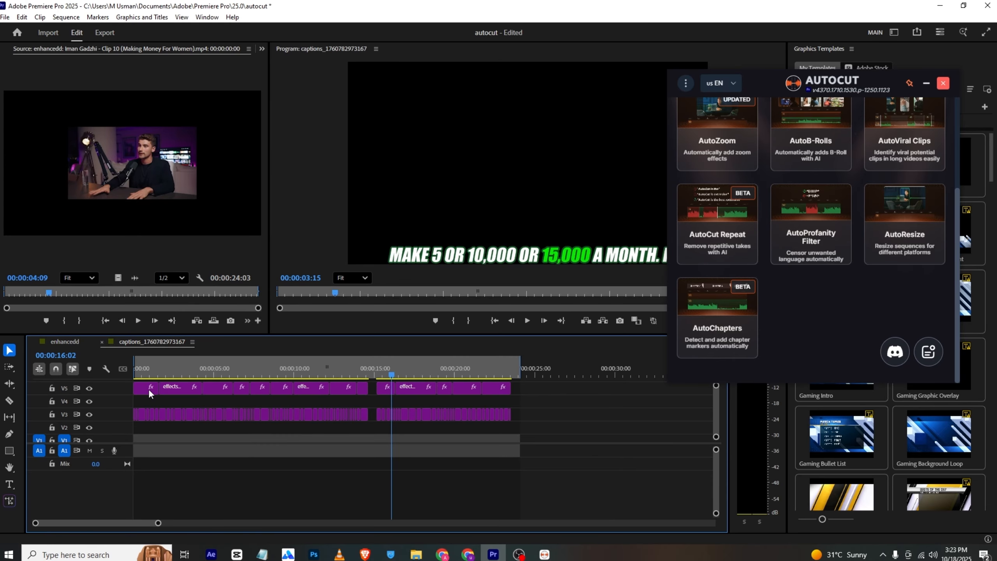
pyautogui.moveTo(355, 371); pyautogui.dragTo(337, 368)
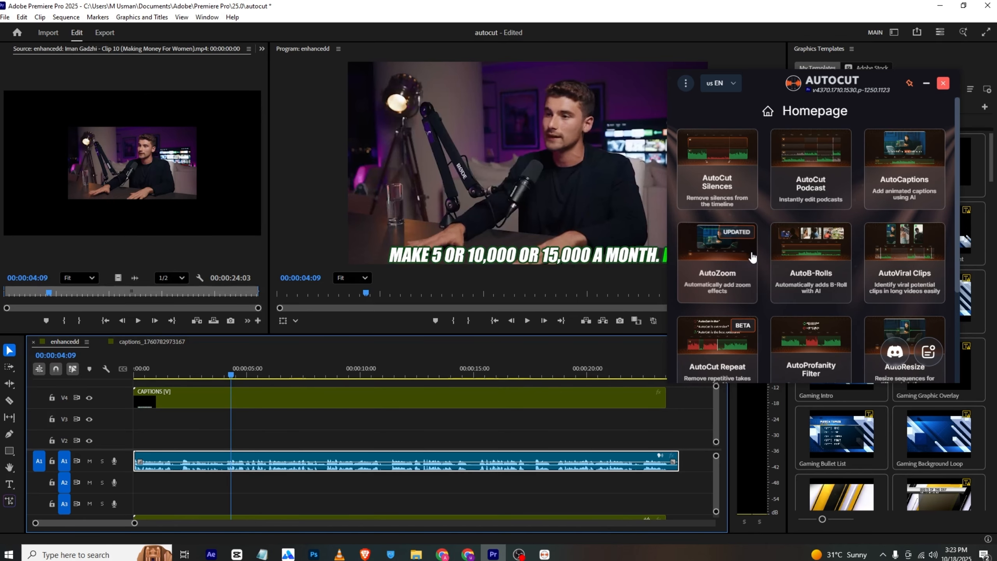
# Start AutoZoom and validate the entire timeline as the section to process
pyautogui.click(752, 257)
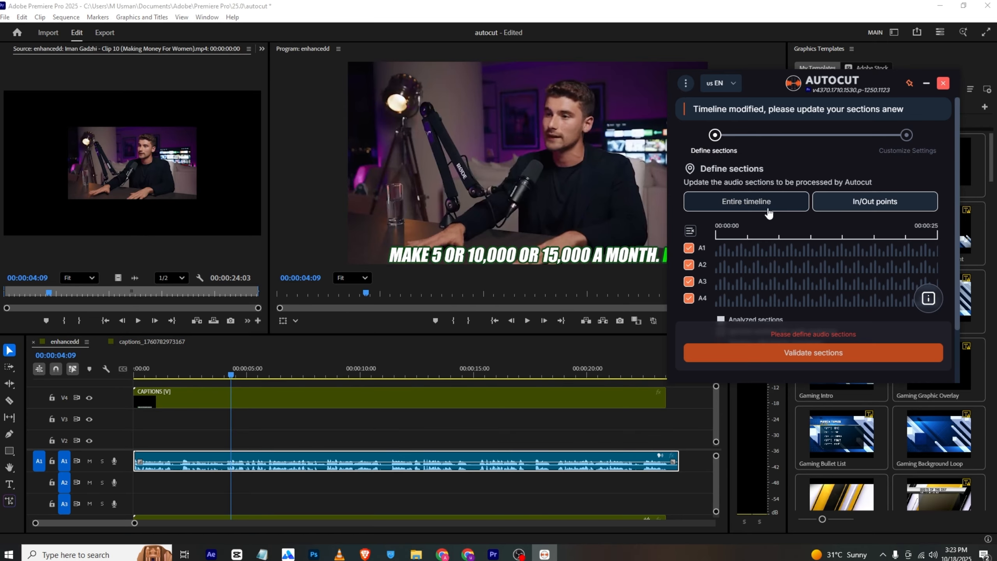
pyautogui.click(768, 213)
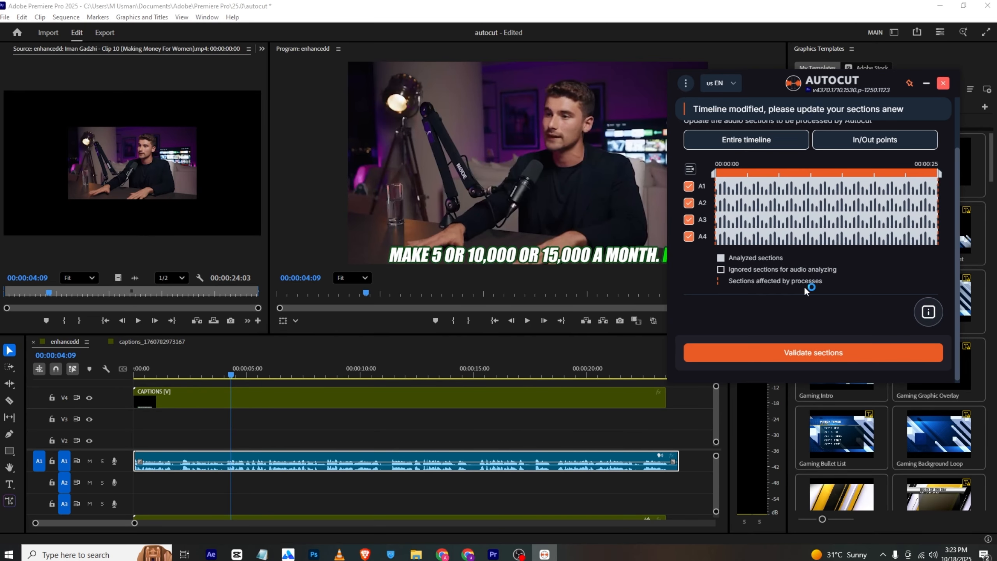
pyautogui.click(823, 353)
# Look over the zoom rhythm, triggers, styles and tracks, set the max zoom level to 140 % and apply the zoom
pyautogui.scroll(-3, 860, 235)
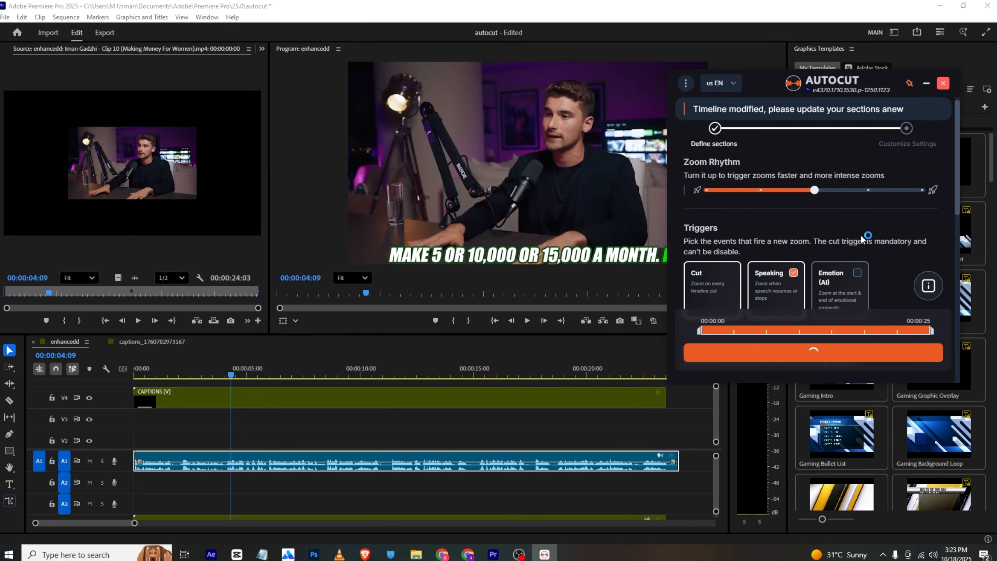
pyautogui.scroll(3, 856, 234)
pyautogui.scroll(-3, 795, 208)
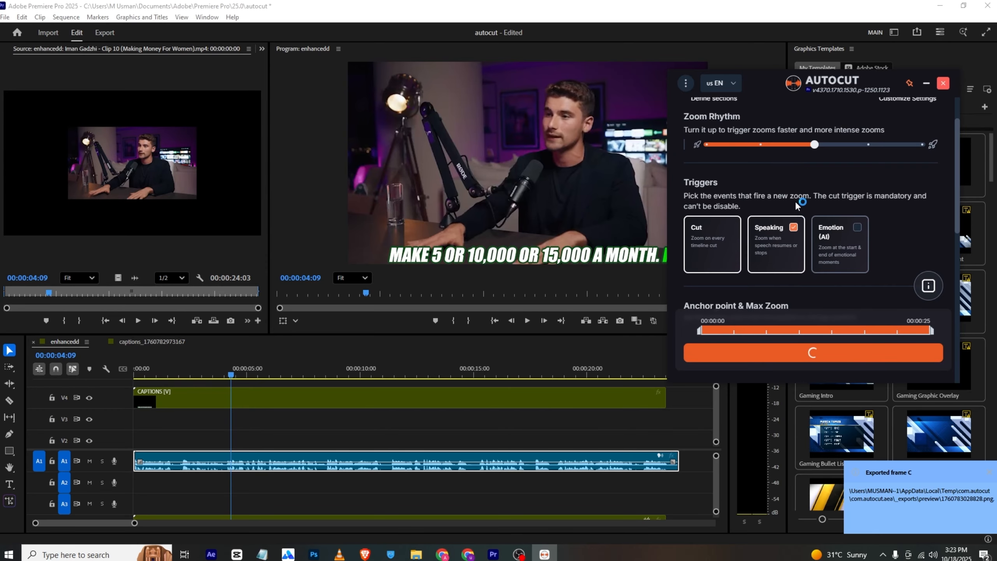
pyautogui.scroll(3, 787, 207)
pyautogui.scroll(-1, 791, 238)
pyautogui.scroll(-3, 789, 259)
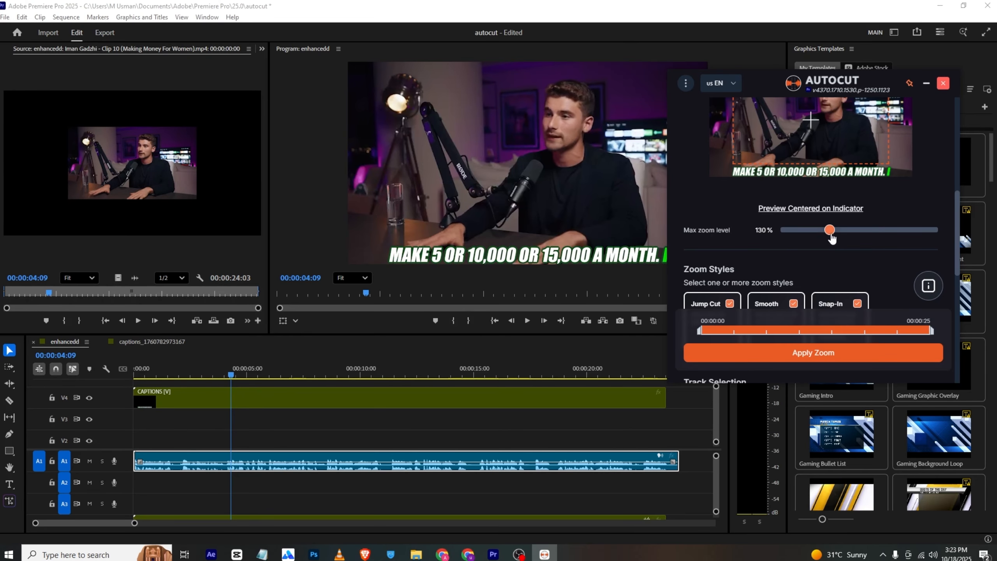
pyautogui.scroll(1, 831, 272)
pyautogui.moveTo(840, 288); pyautogui.dragTo(846, 287)
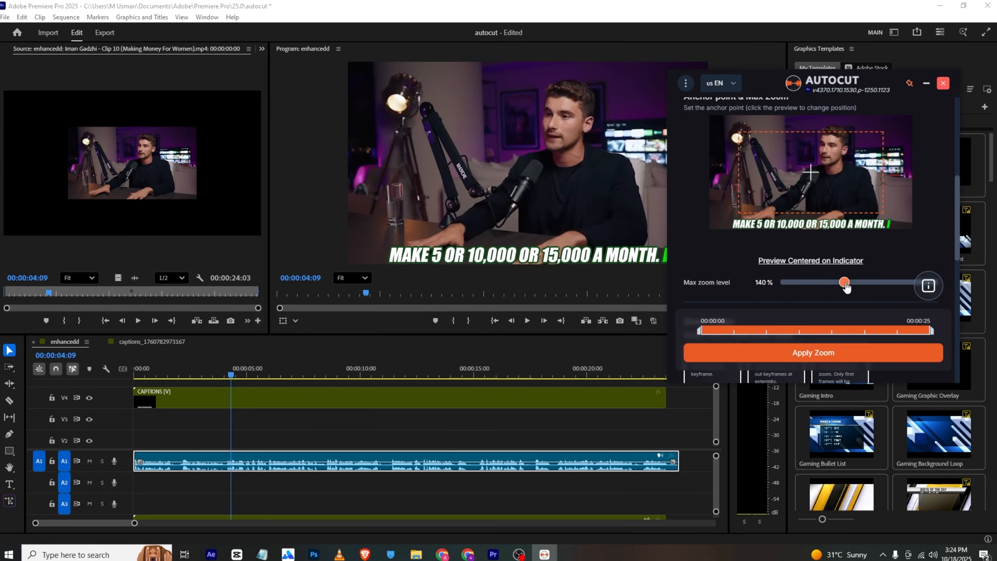
pyautogui.scroll(-10, 846, 288)
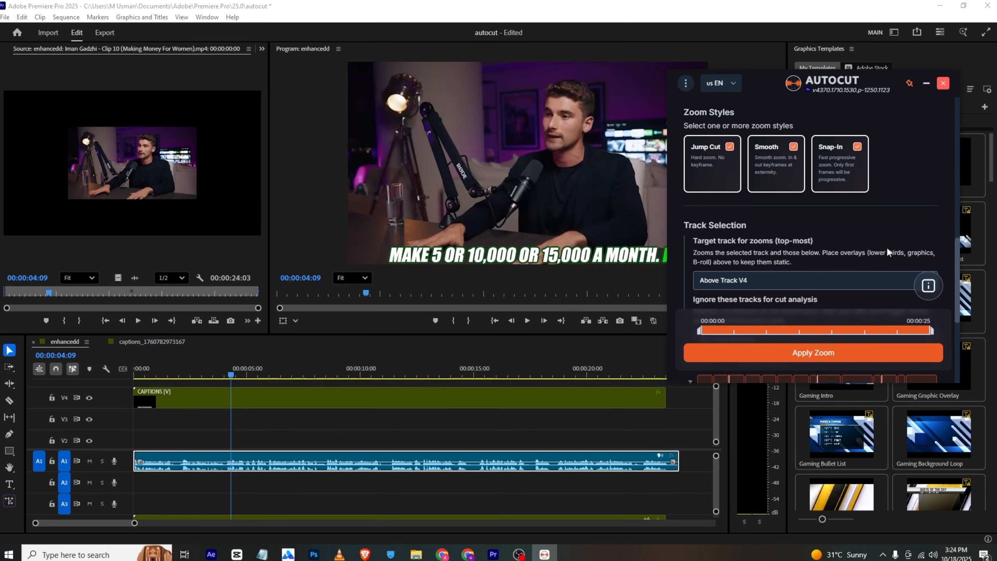
pyautogui.scroll(-1, 776, 217)
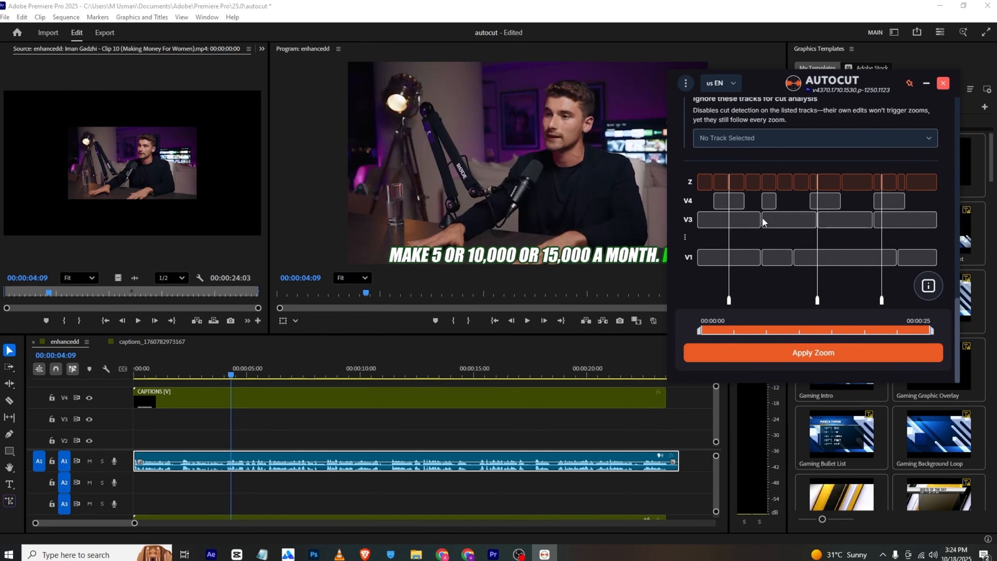
pyautogui.click(805, 353)
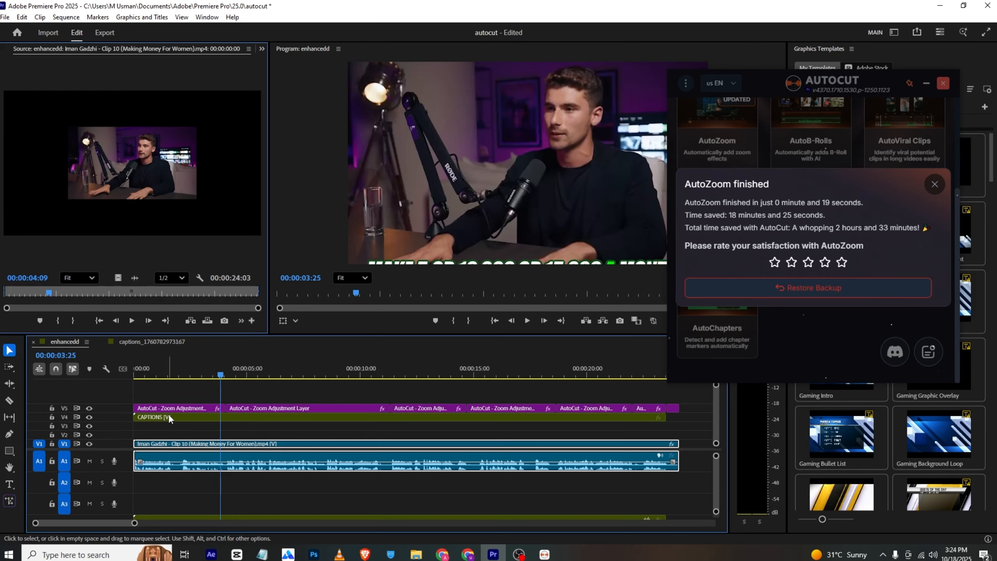
# Play the sequence from the start and preview the automatic zooms over the interview clip
pyautogui.click(199, 371)
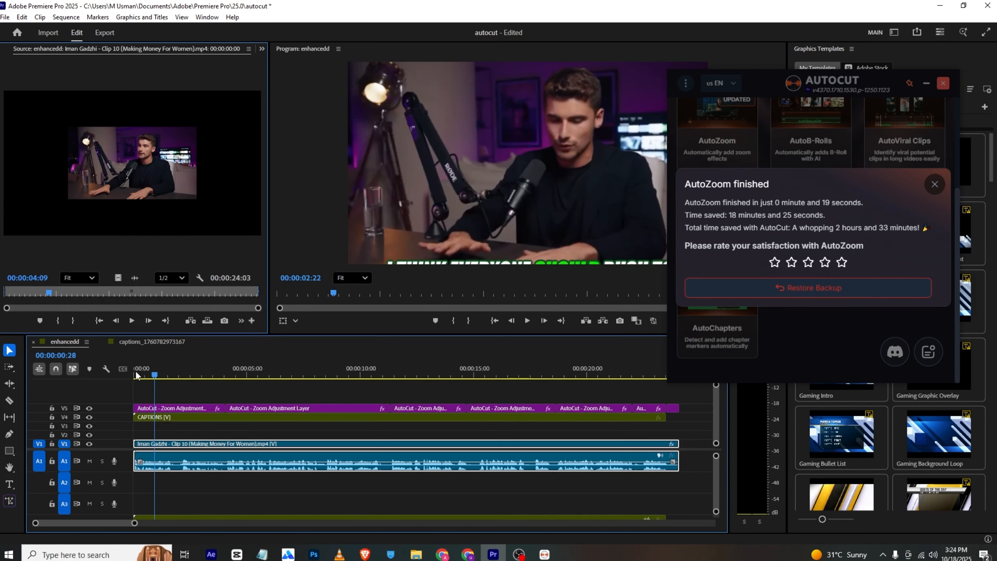
pyautogui.press('Home')
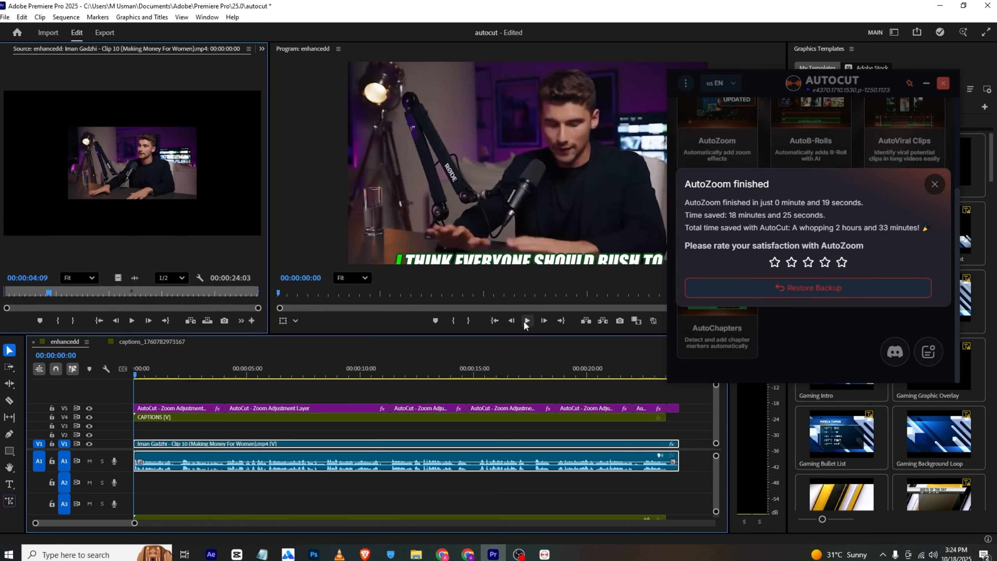
pyautogui.click(527, 321)
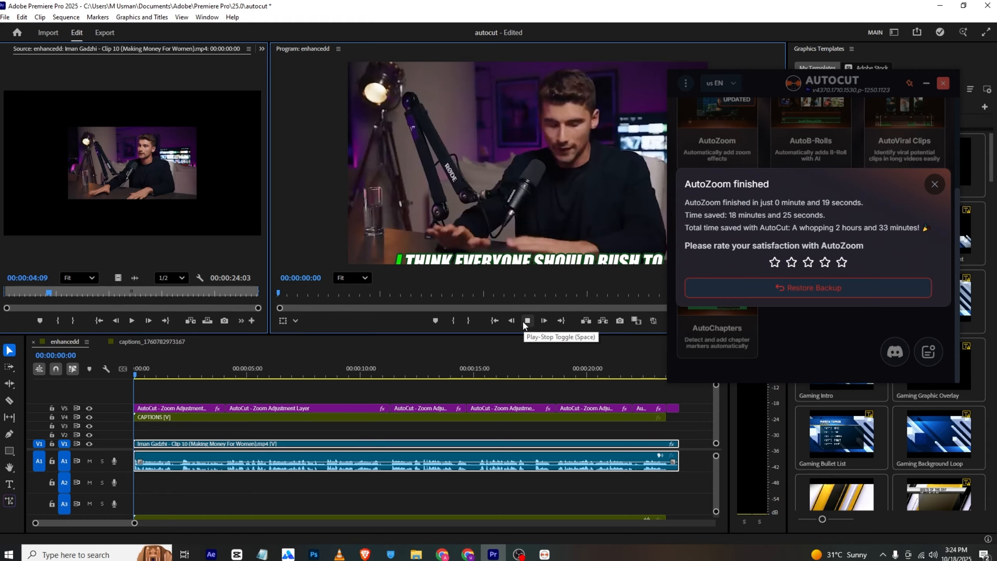
pyautogui.click(527, 321)
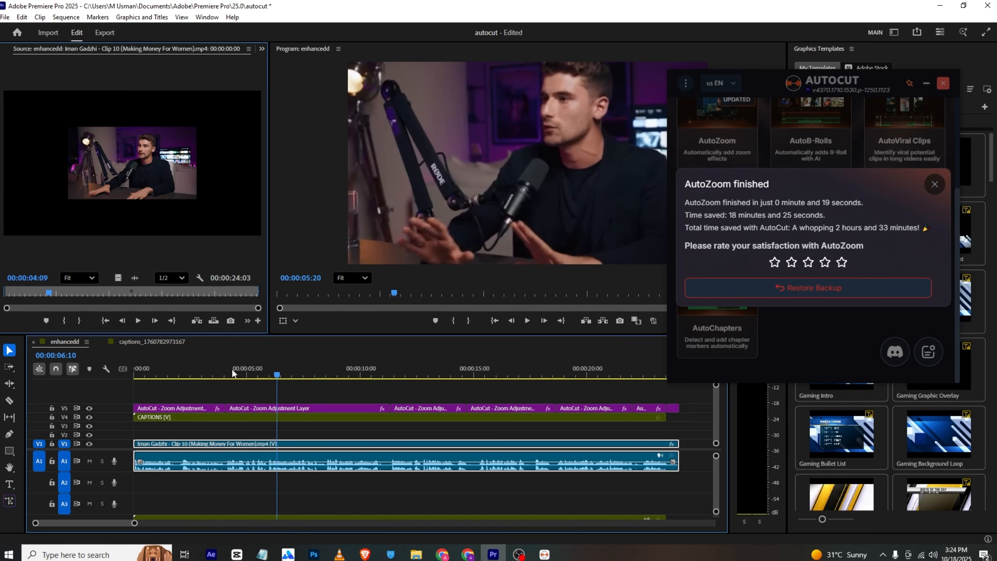
# Shorten the second zoom adjustment layer so it ends at about 7 seconds
pyautogui.moveTo(264, 382); pyautogui.dragTo(379, 395)
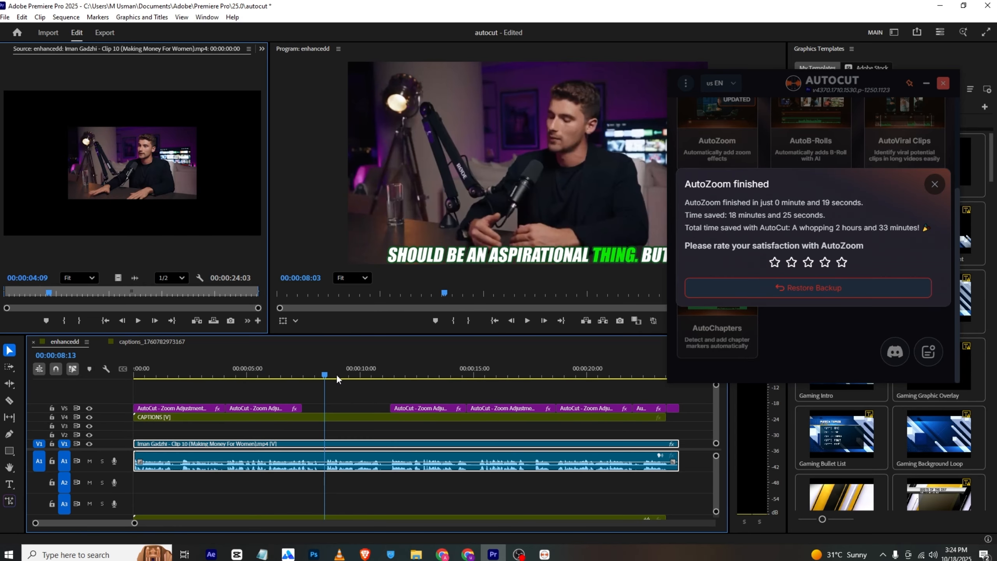
pyautogui.moveTo(336, 374); pyautogui.dragTo(295, 386)
pyautogui.press('space')
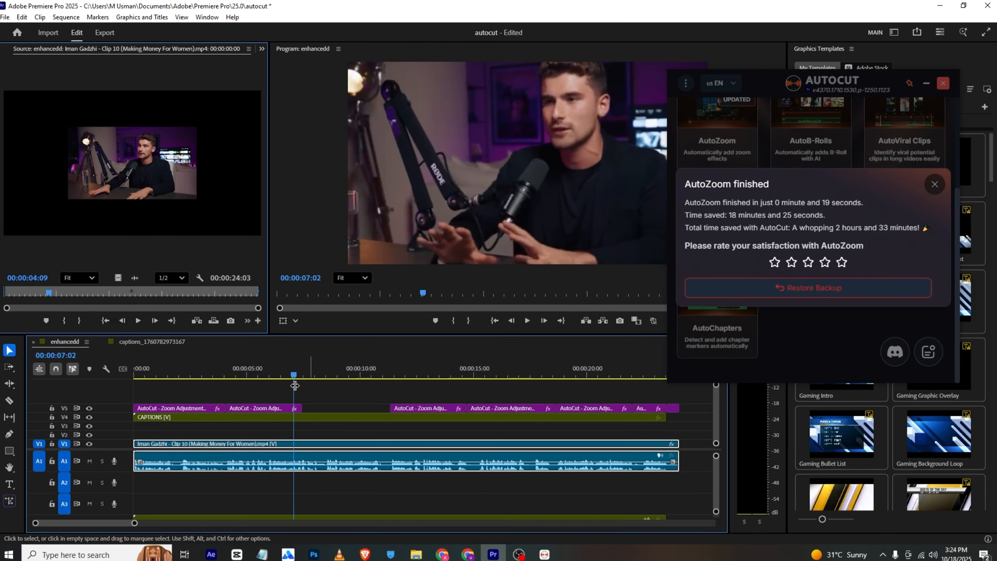
# Start AutoB-Rolls on the entire timeline with English - United States as the audio language
pyautogui.scroll(2, 839, 293)
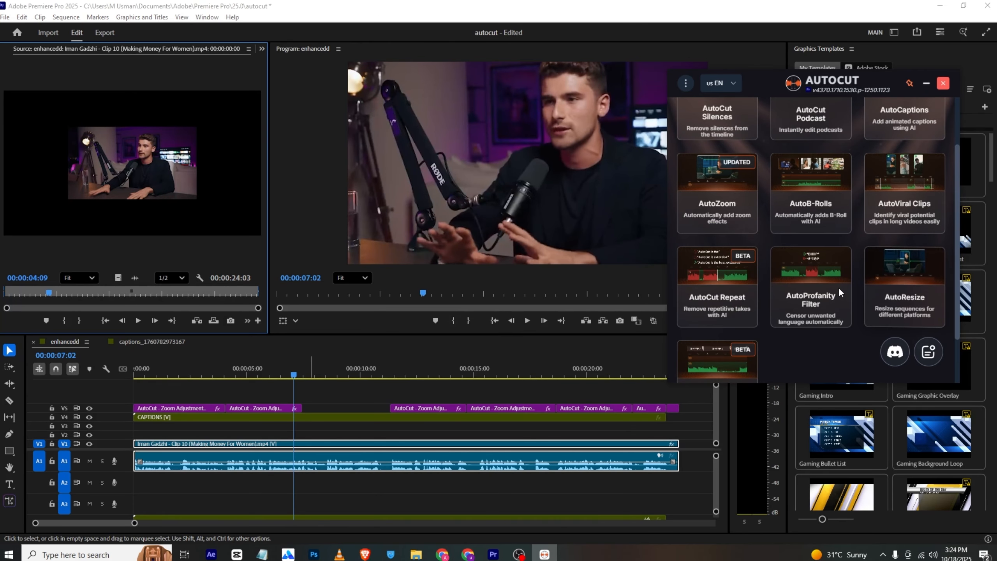
pyautogui.scroll(2, 838, 292)
pyautogui.click(829, 246)
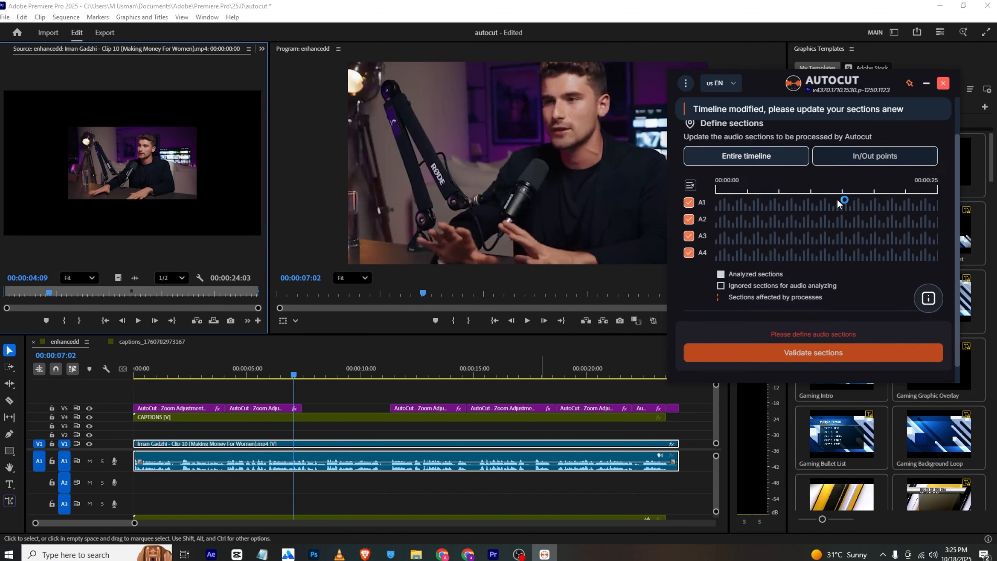
pyautogui.scroll(-1, 839, 201)
pyautogui.click(768, 158)
pyautogui.click(797, 352)
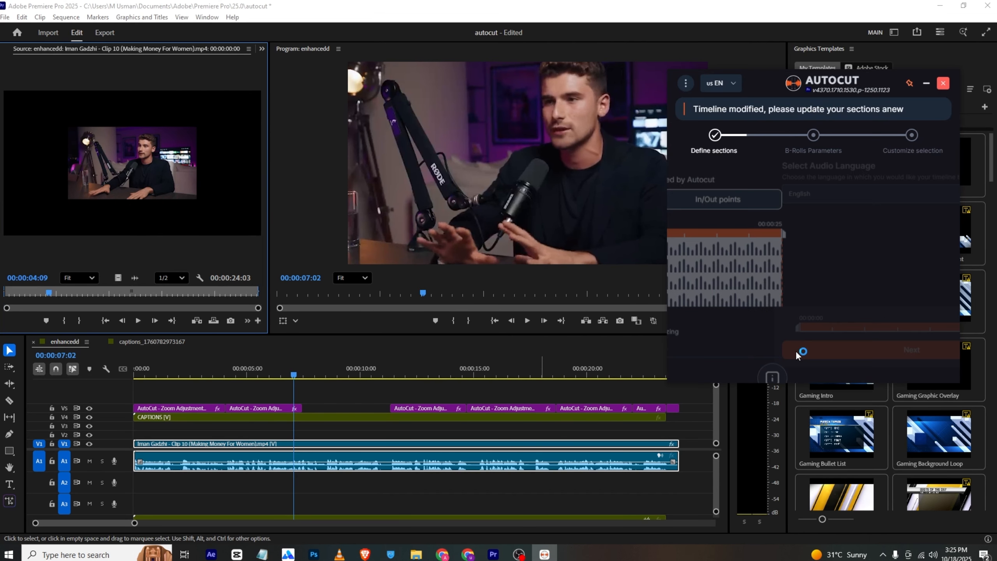
pyautogui.click(722, 204)
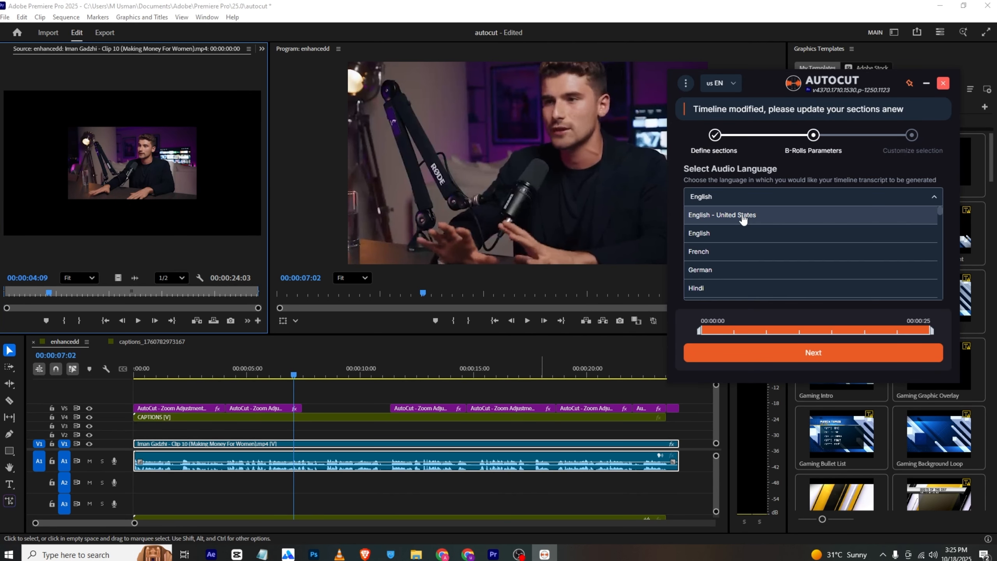
pyautogui.click(722, 214)
pyautogui.click(793, 351)
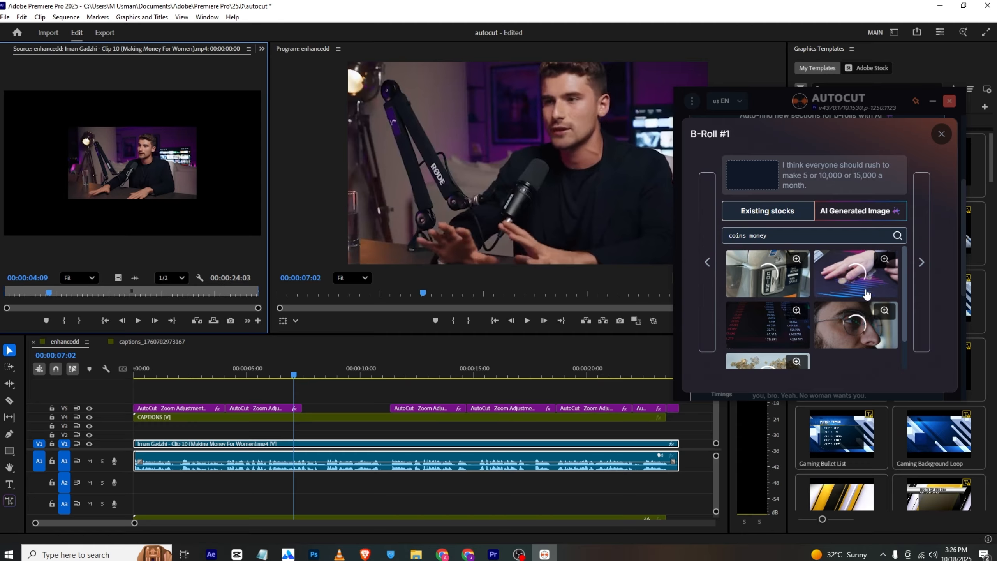
# Choose the stock video of red and blue market figures for B-Roll #1 and add the B-rolls despite the empty sections
pyautogui.scroll(-1, 780, 330)
pyautogui.click(780, 333)
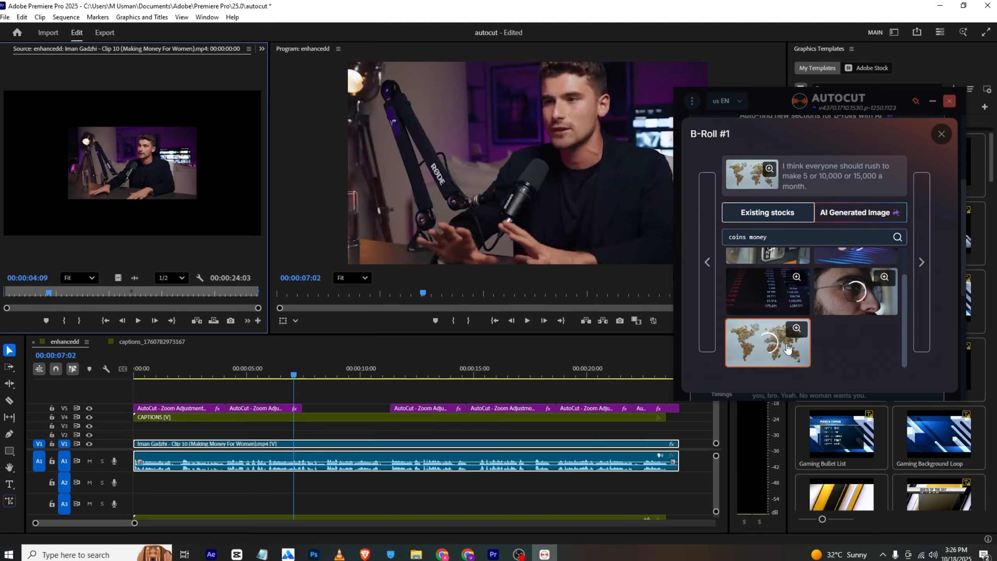
pyautogui.click(765, 297)
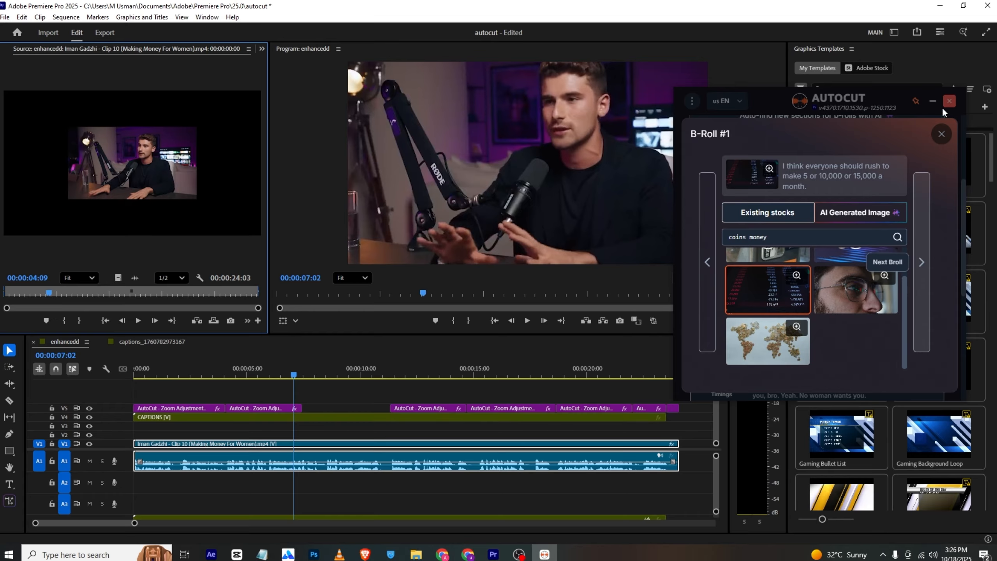
pyautogui.click(941, 134)
pyautogui.click(836, 373)
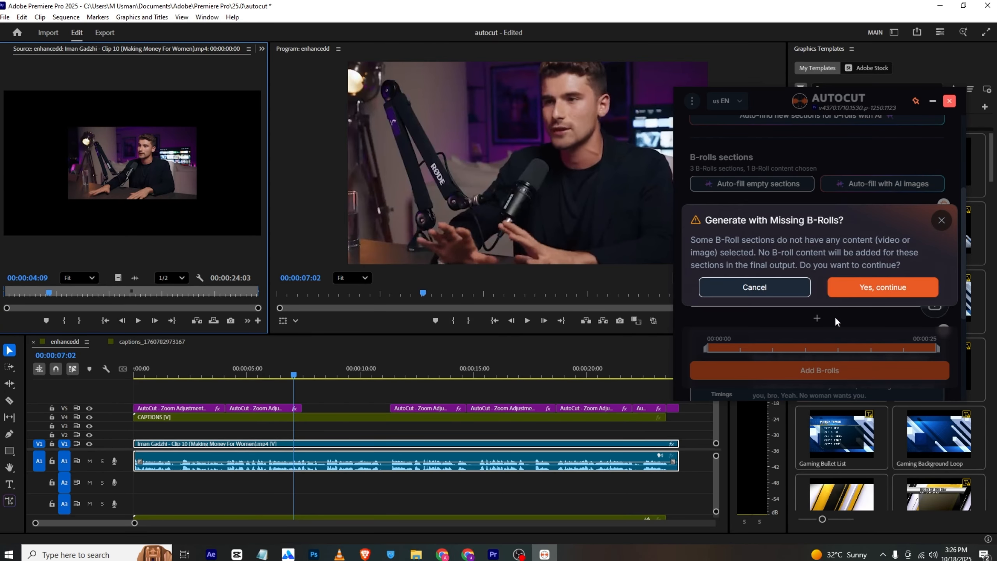
pyautogui.click(845, 298)
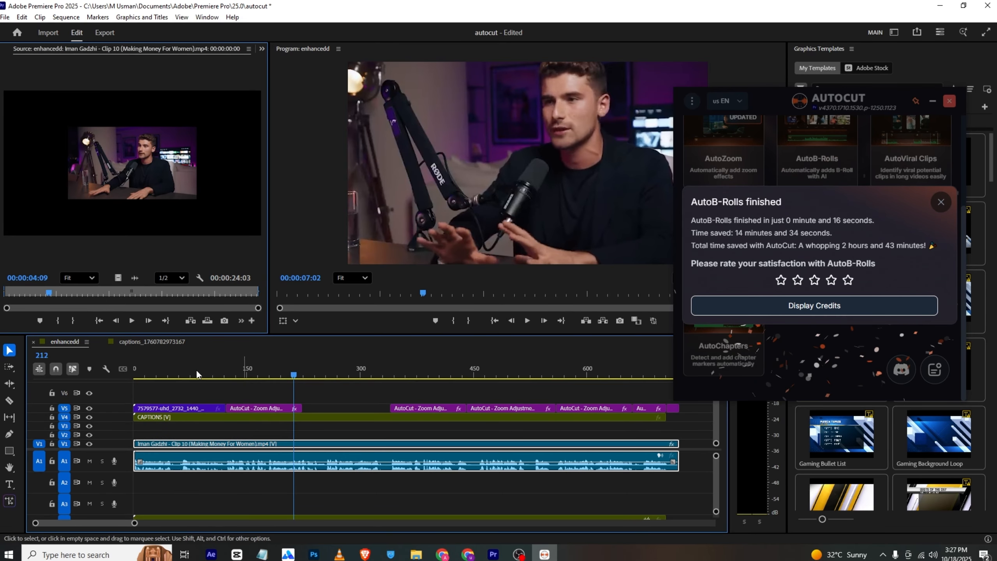
# Select the inserted B-roll clip, scrub through it in the preview and dismiss the AutoB-Rolls report
pyautogui.click(166, 410)
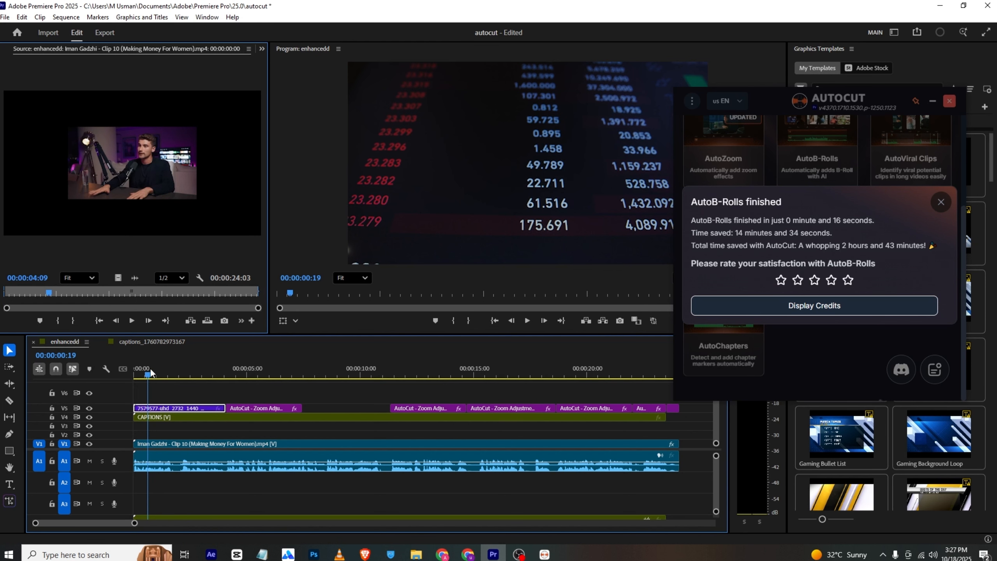
pyautogui.moveTo(151, 373); pyautogui.dragTo(190, 373)
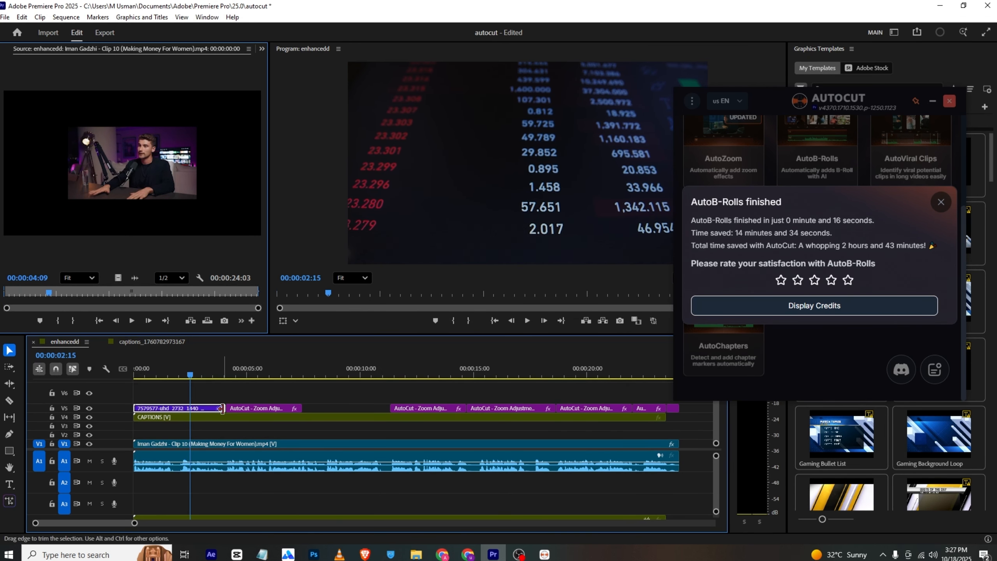
pyautogui.click(938, 202)
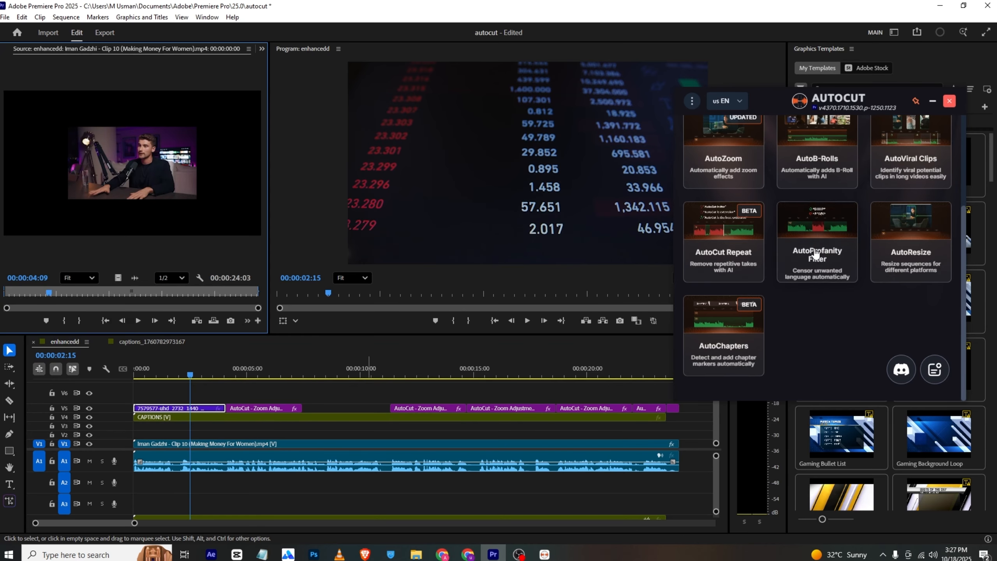
pyautogui.scroll(1, 830, 263)
pyautogui.scroll(2, 830, 262)
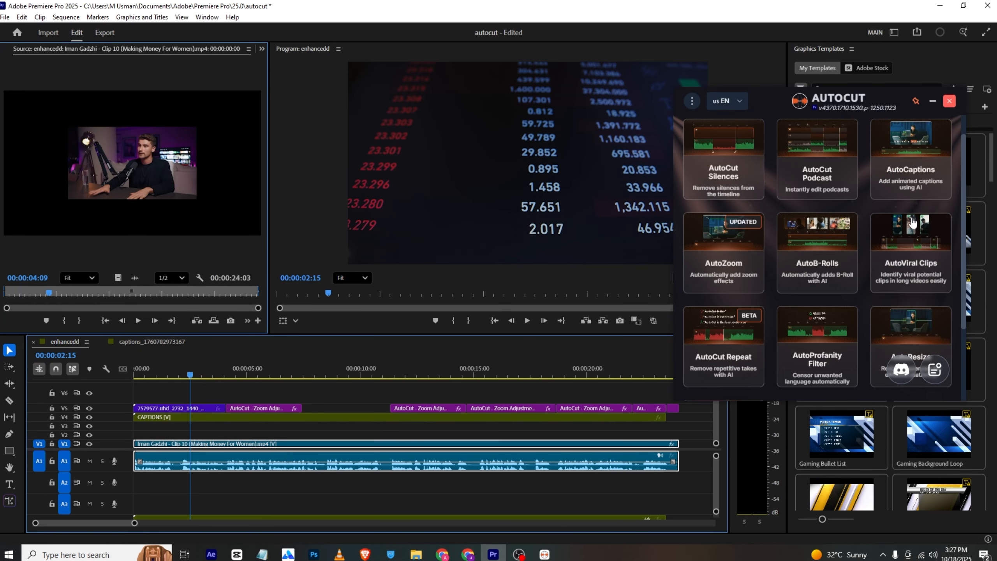
pyautogui.scroll(1, 913, 222)
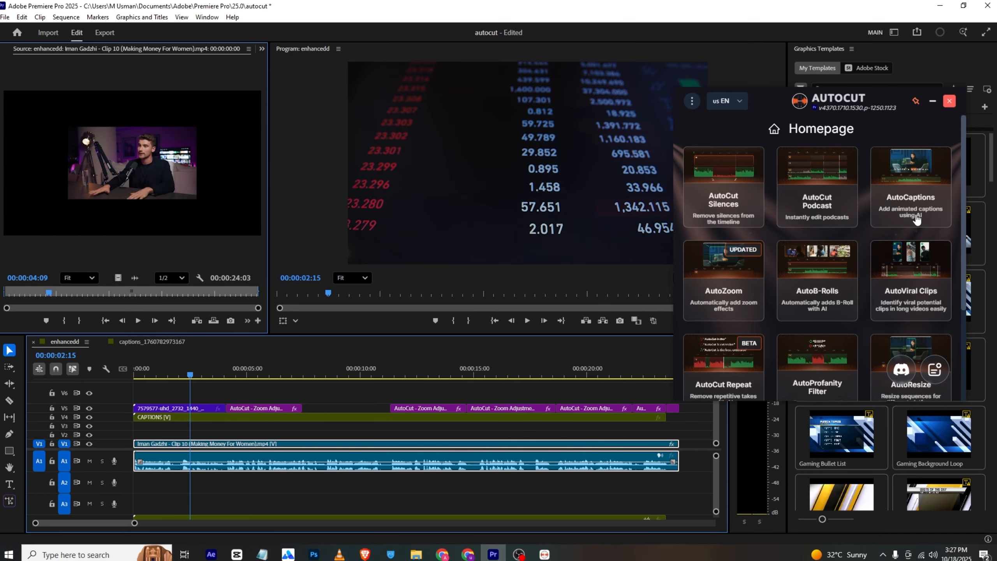
pyautogui.scroll(-2, 917, 222)
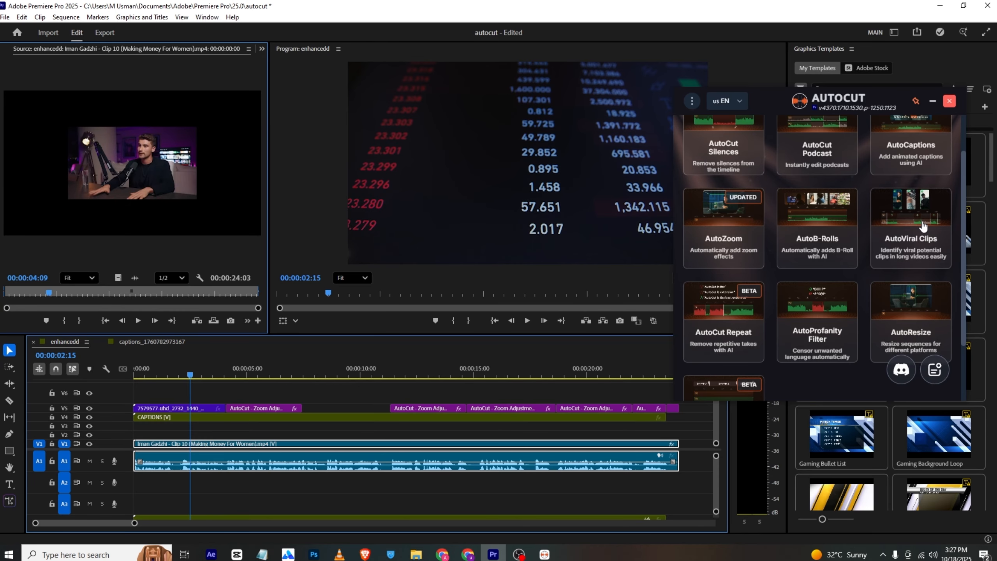
pyautogui.scroll(-2, 922, 226)
pyautogui.scroll(-1, 901, 178)
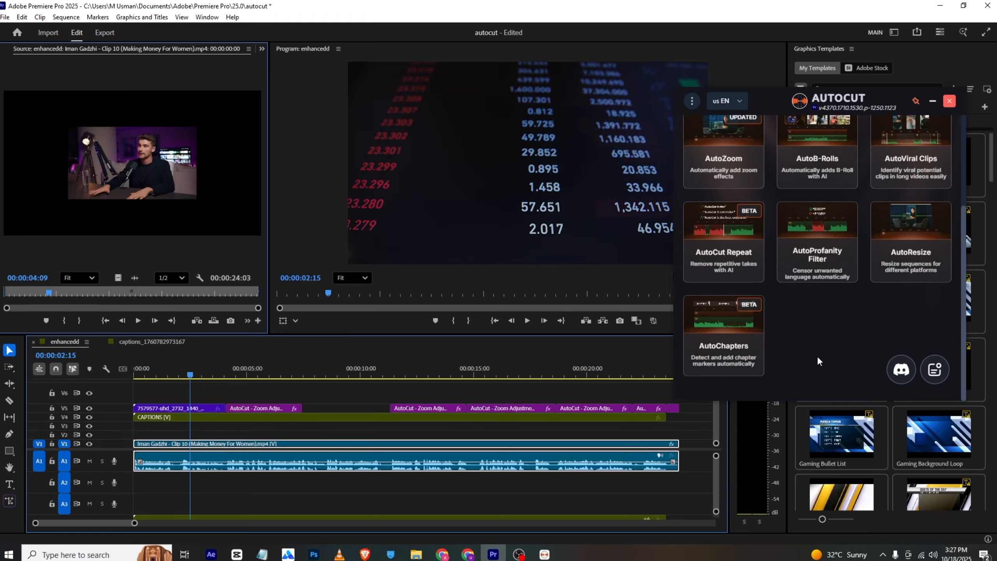
# Start AutoResize and define the entire timeline as the section to process
pyautogui.click(921, 232)
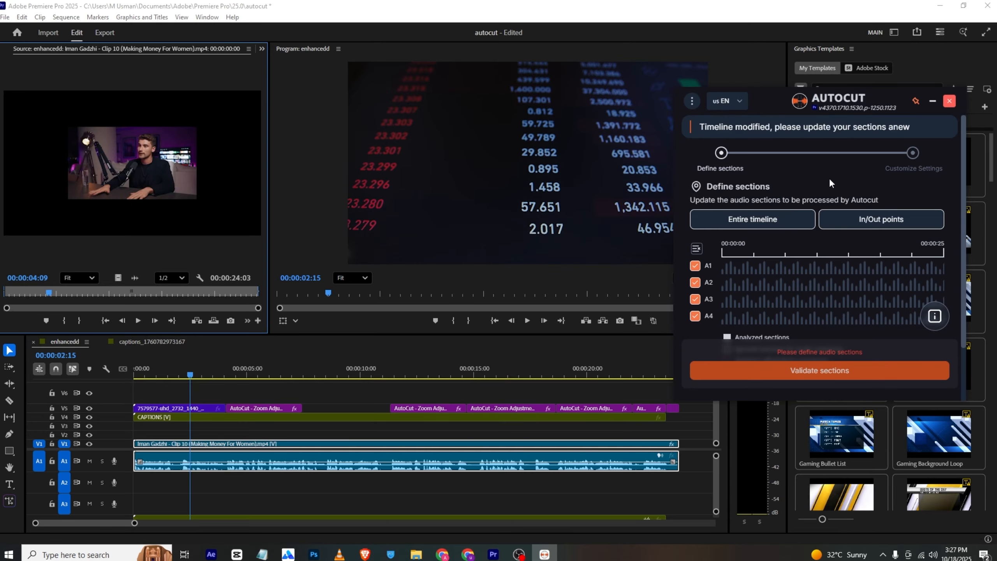
pyautogui.click(781, 220)
pyautogui.scroll(-2, 800, 351)
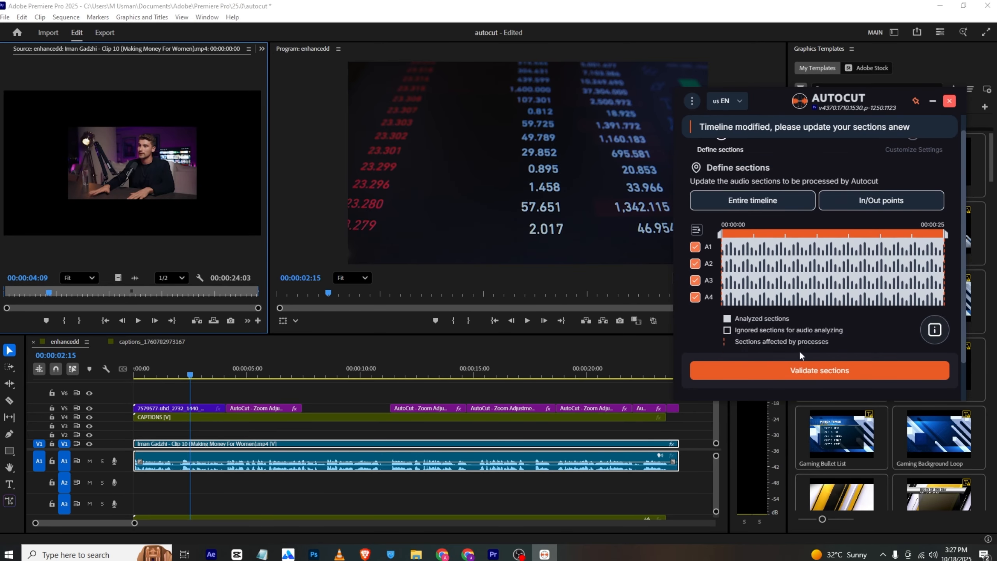
pyautogui.click(805, 373)
# Resize the sequence with the 1080×1920 TikTok, Shorts & Reels preset, Normal follow subject speed and no watermark
pyautogui.scroll(-2, 797, 266)
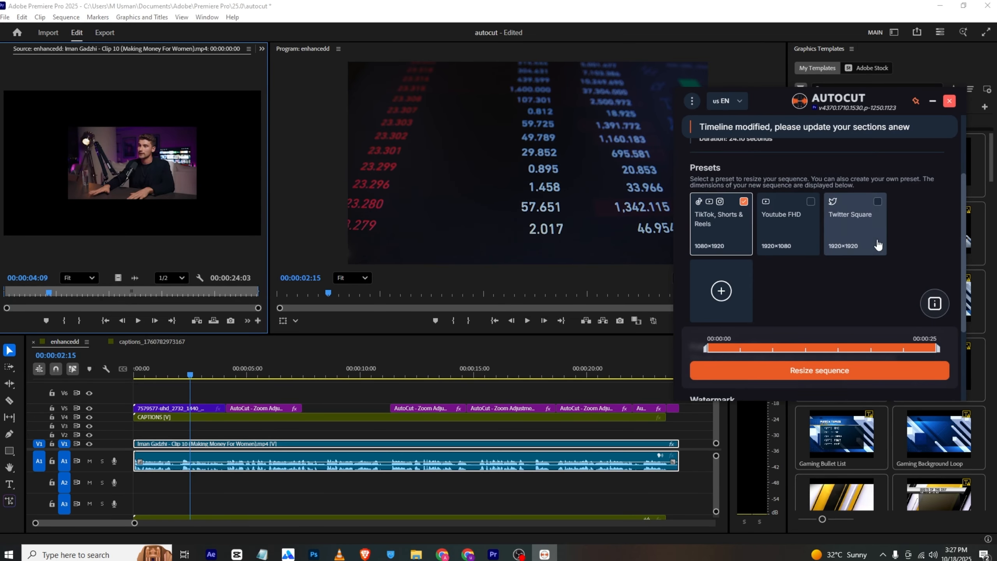
pyautogui.scroll(4, 766, 253)
pyautogui.scroll(-4, 720, 228)
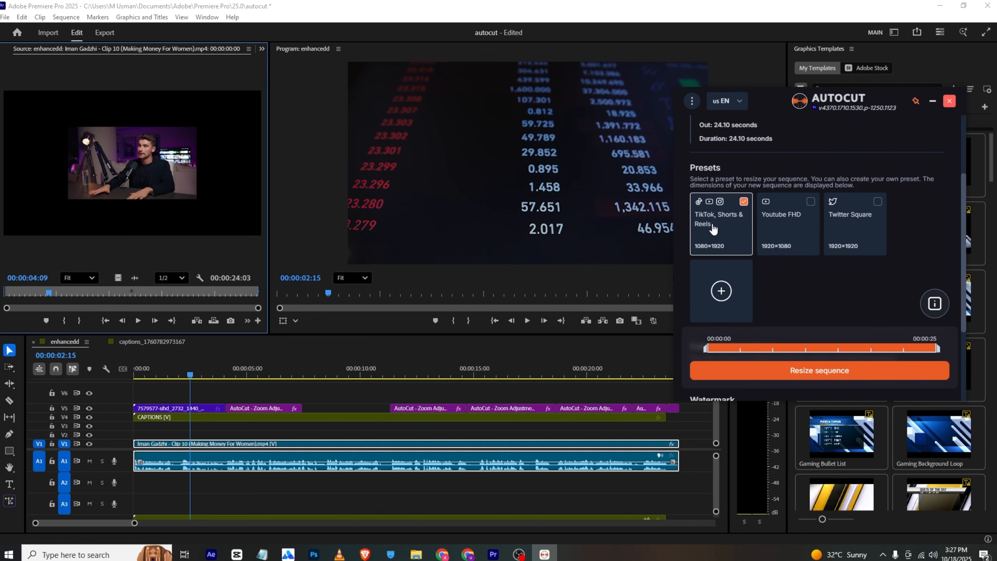
pyautogui.scroll(-2, 762, 257)
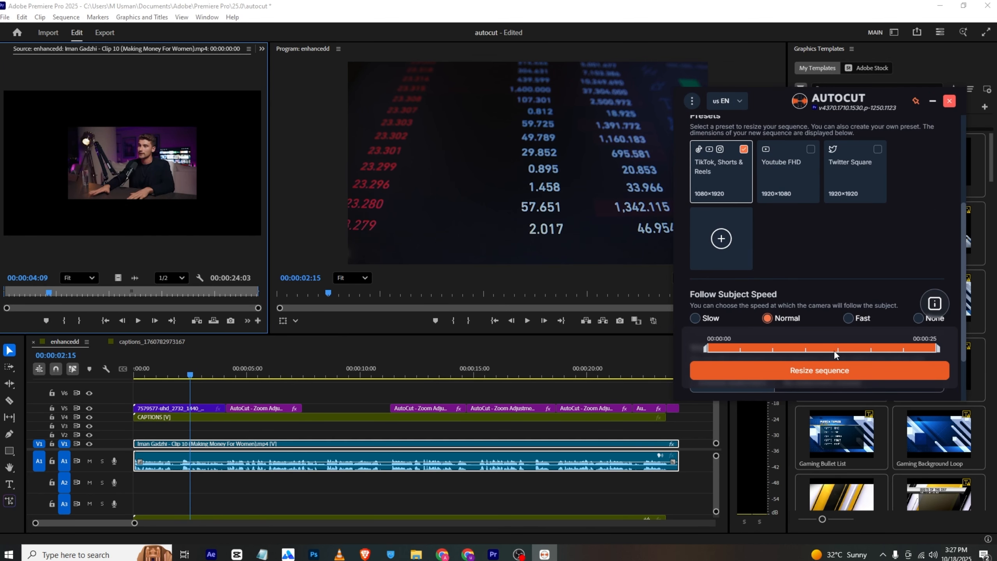
pyautogui.scroll(-2, 821, 252)
pyautogui.scroll(3, 804, 237)
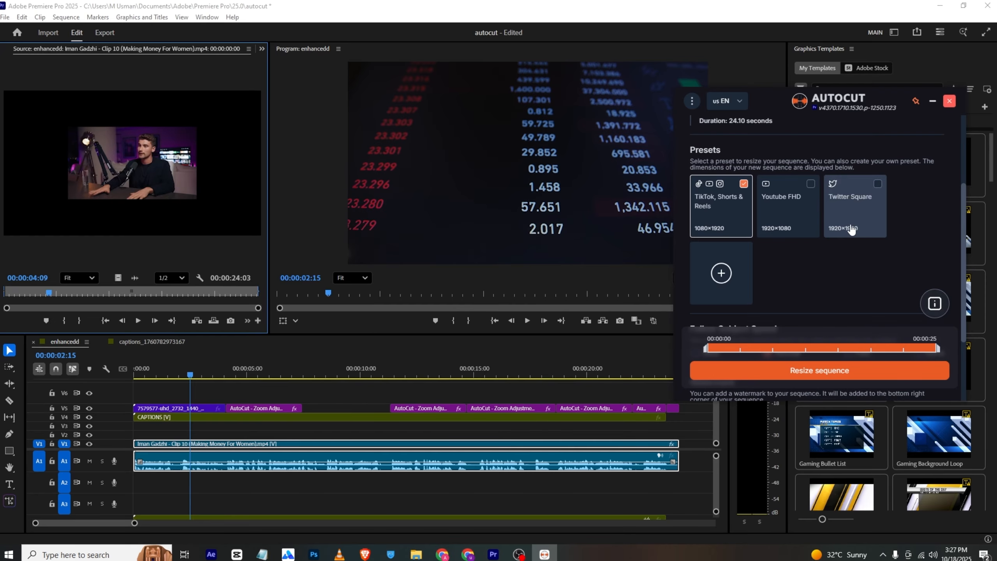
pyautogui.scroll(-3, 867, 242)
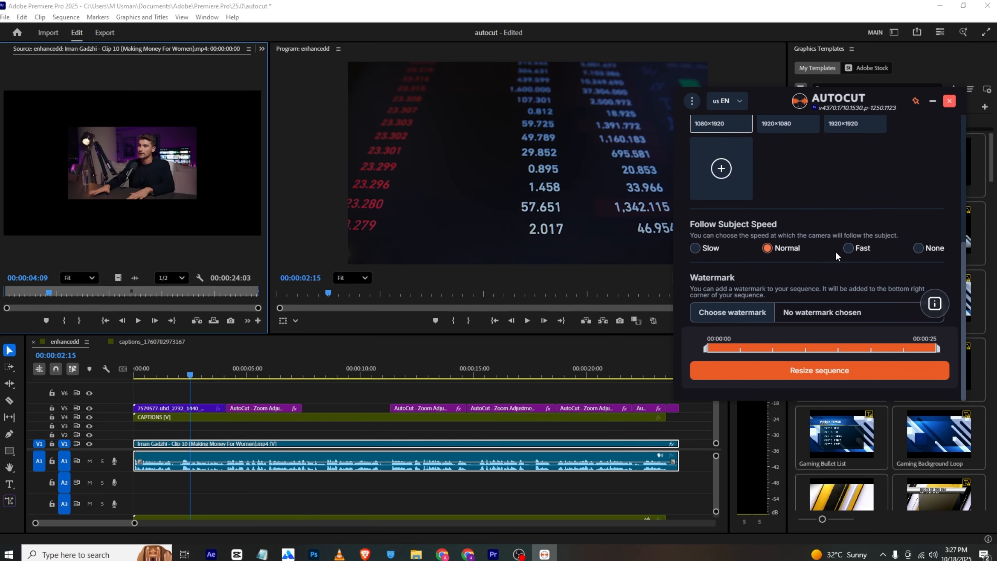
pyautogui.click(813, 371)
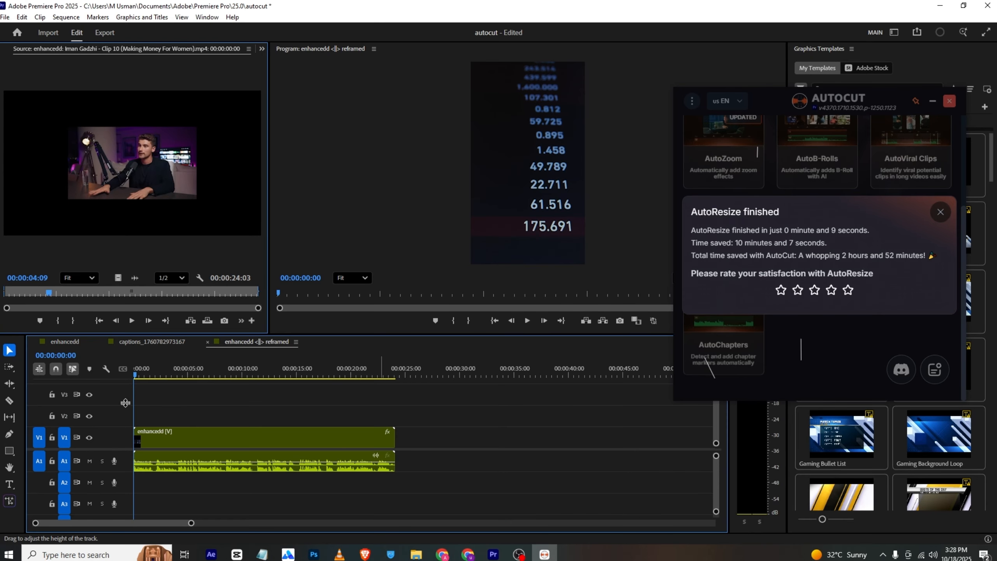
# Scrub through the reframed vertical sequence to about 16 seconds to check the framing, and dismiss the AutoResize report
pyautogui.moveTo(136, 374); pyautogui.dragTo(205, 363)
pyautogui.click(235, 369)
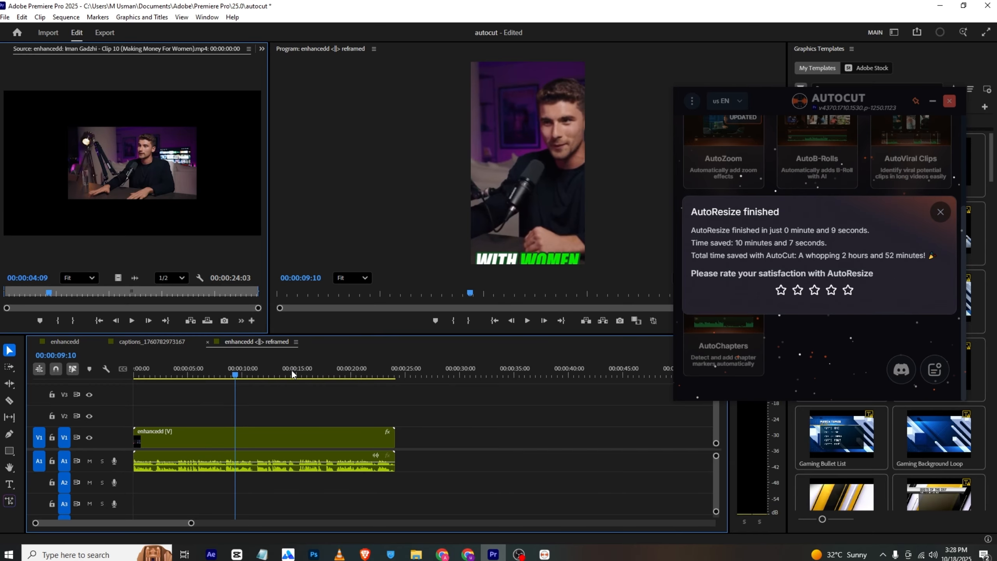
pyautogui.click(313, 369)
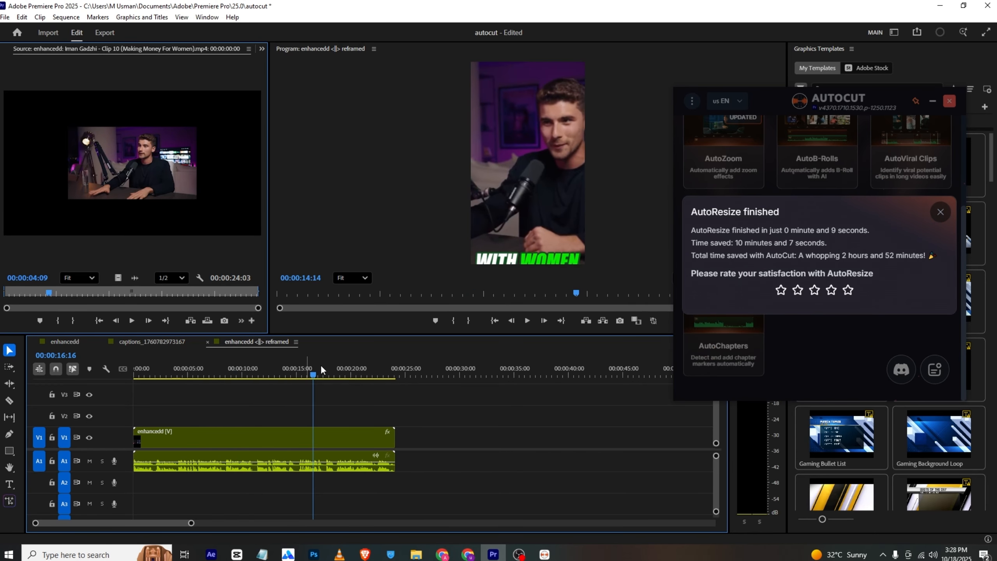
pyautogui.click(941, 213)
pyautogui.scroll(4, 874, 281)
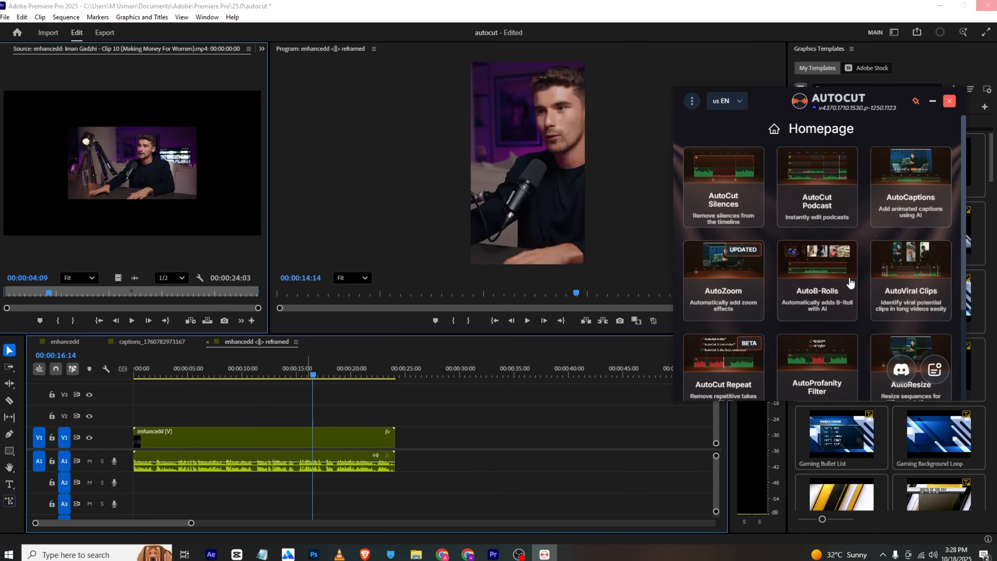
pyautogui.scroll(-3, 837, 286)
pyautogui.scroll(3, 836, 287)
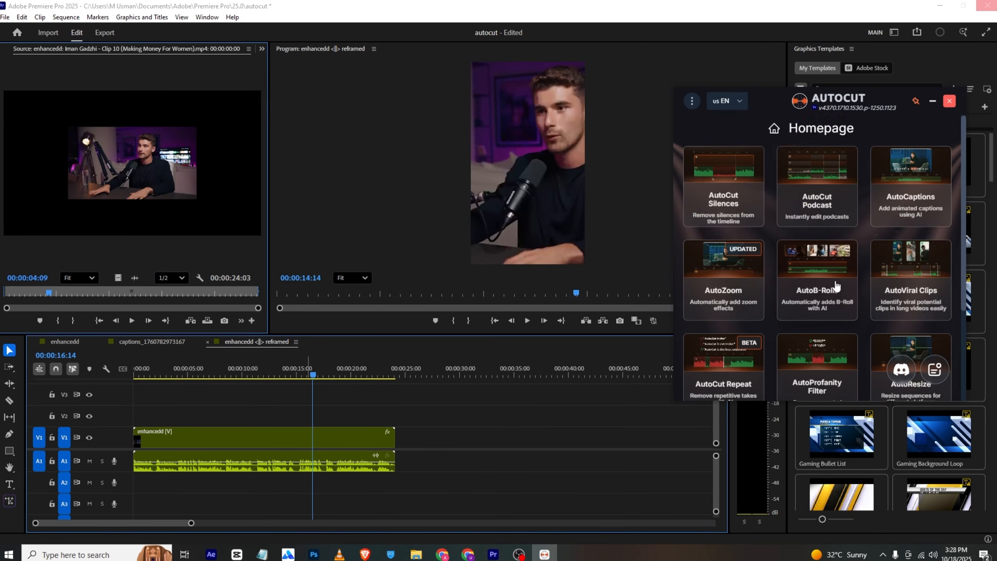